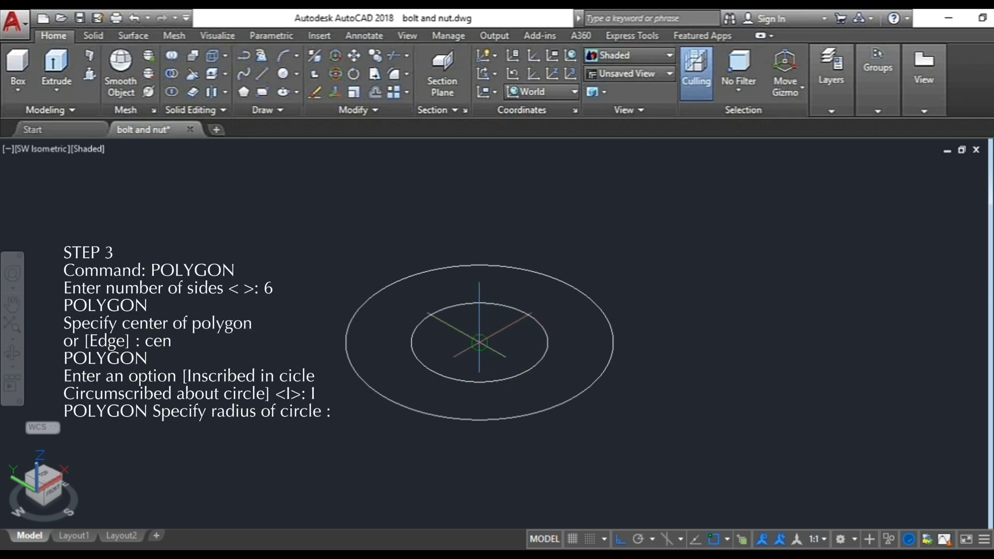
- Inscribe a six-sided polygon in the outer circle and extrude the outer circle and the polygon to a height of 6
{"action": "key", "text": "Return"}
{"action": "left_click", "coordinate": [574, 289]}
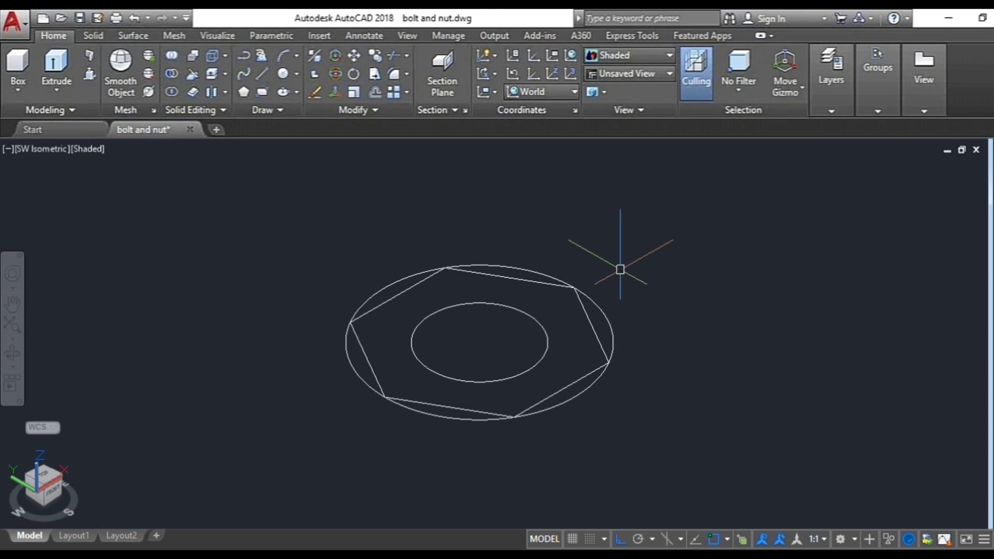
{"action": "type", "text": "ext"}
{"action": "key", "text": "Return"}
{"action": "left_click", "coordinate": [602, 274]}
{"action": "left_click", "coordinate": [570, 296]}
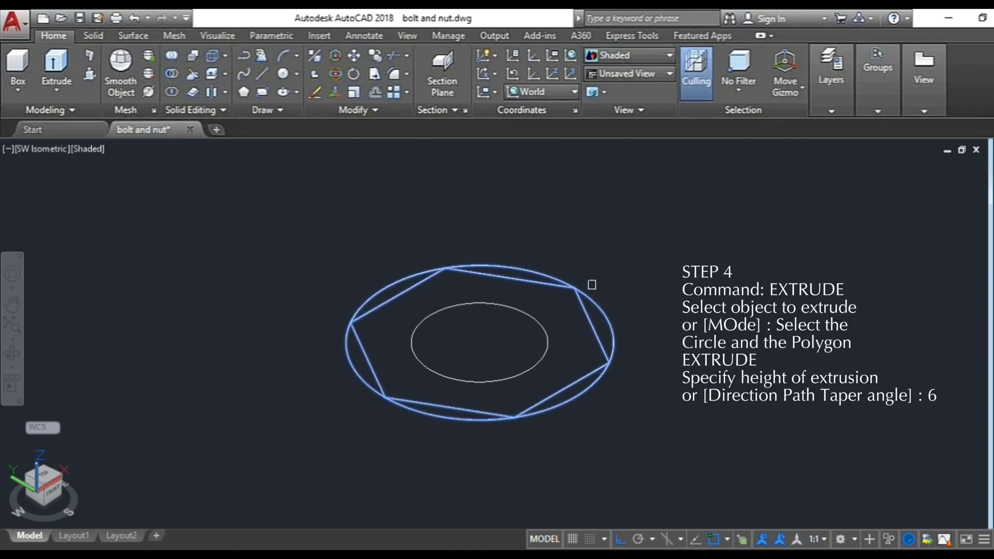
{"action": "key", "text": "Return"}
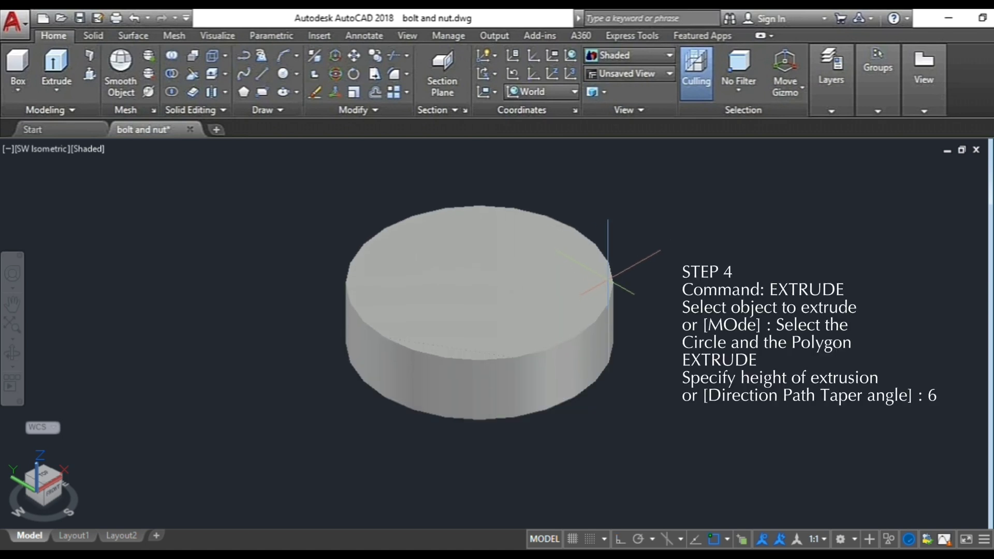
{"action": "type", "text": "6"}
{"action": "key", "text": "Return"}
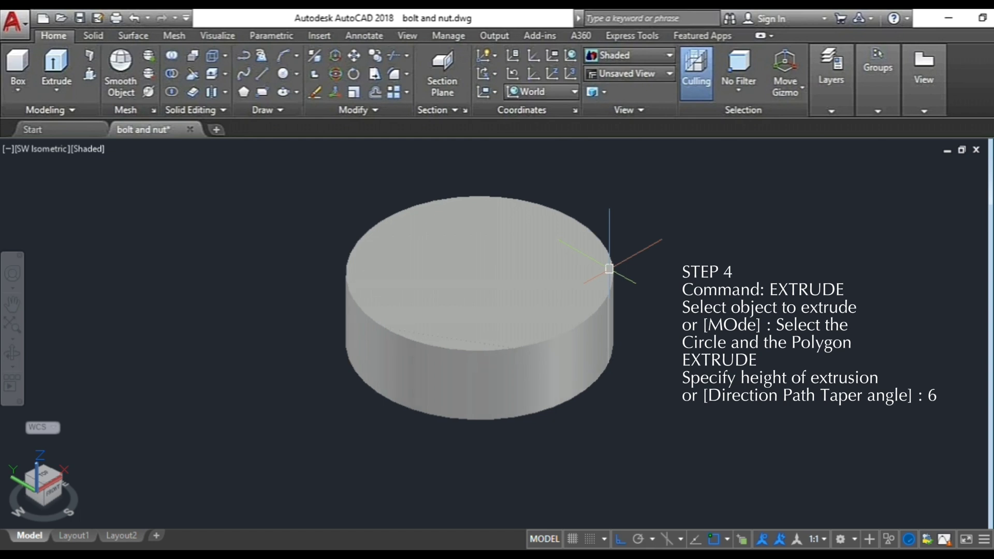
- Chamfer the bottom edge of the extruded cylinder with a base distance of 1.5 and an other-surface distance of 2.0
{"action": "type", "text": "cha"}
{"action": "key", "text": "Return"}
{"action": "left_click", "coordinate": [578, 390]}
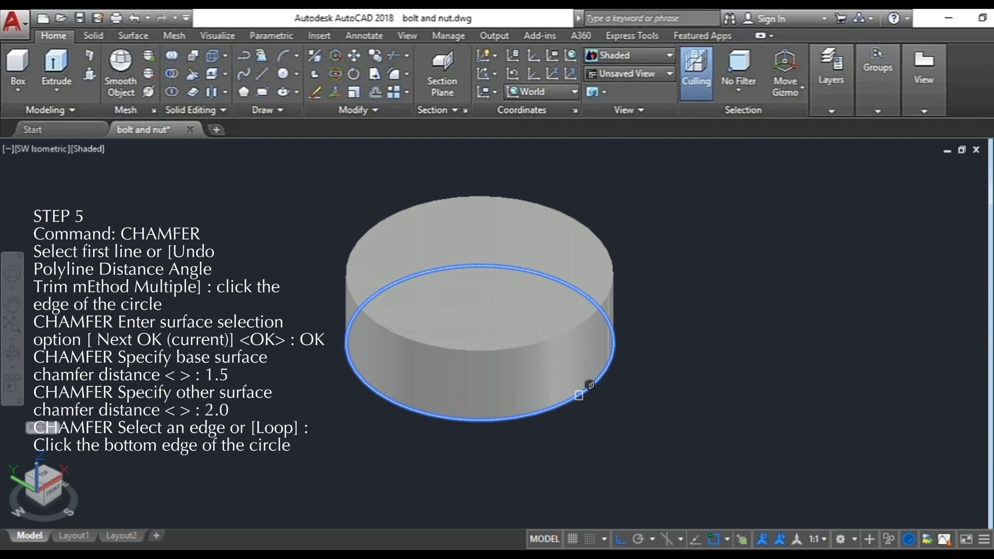
{"action": "left_click", "coordinate": [579, 396]}
{"action": "key", "text": "Return"}
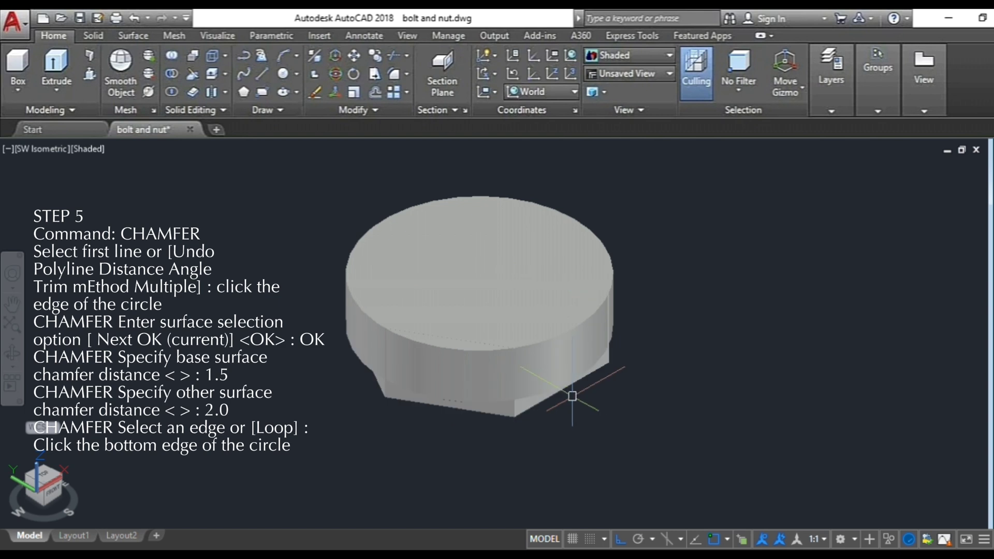
- Intersect the chamfered cylinder with the hexagonal prism to form the bolt head
{"action": "left_click", "coordinate": [14, 356]}
{"action": "left_click_drag", "start_coordinate": [262, 391], "coordinate": [255, 278]}
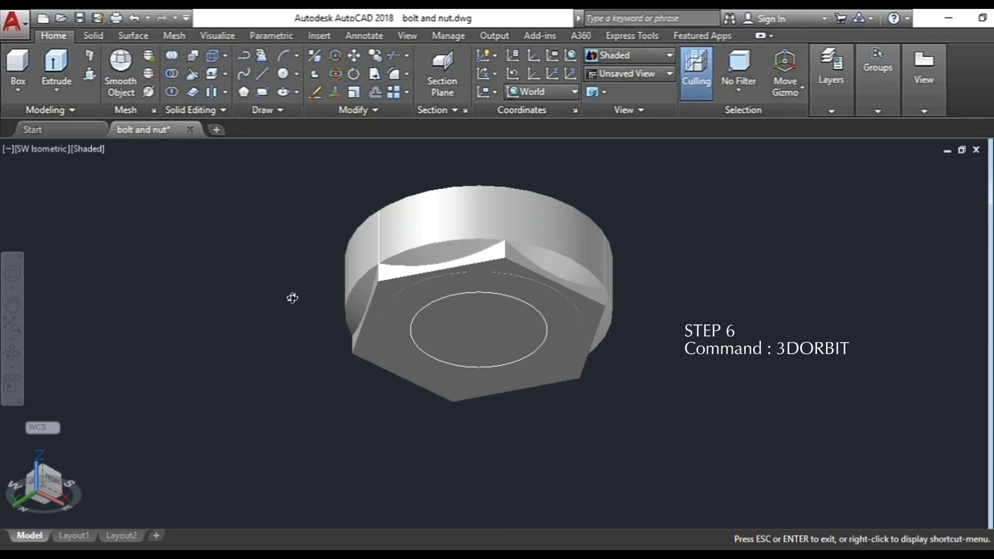
{"action": "key", "text": "Escape"}
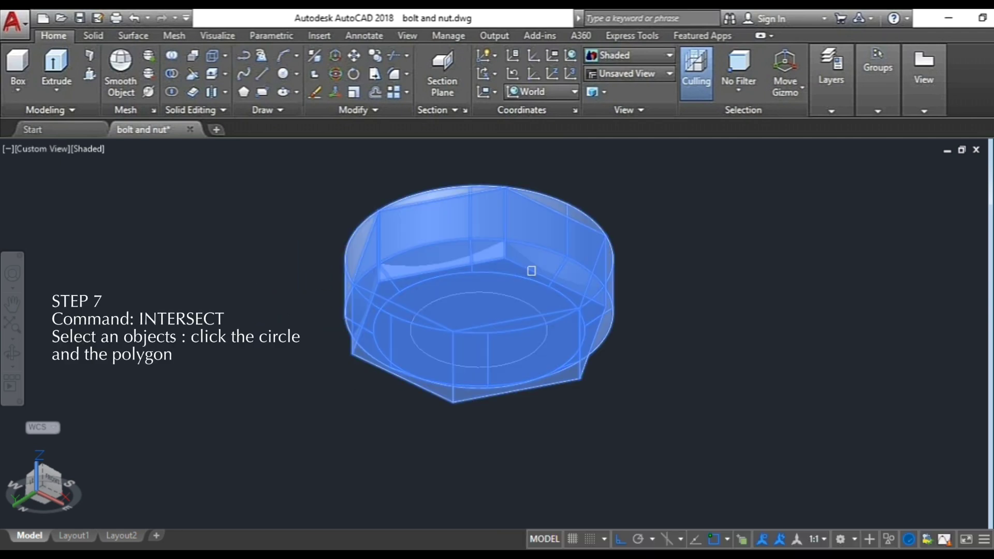
- Set the model to the north-west isometric view with the 2D Wireframe visual style
{"action": "left_click", "coordinate": [13, 355]}
{"action": "left_click_drag", "start_coordinate": [257, 296], "coordinate": [435, 431]}
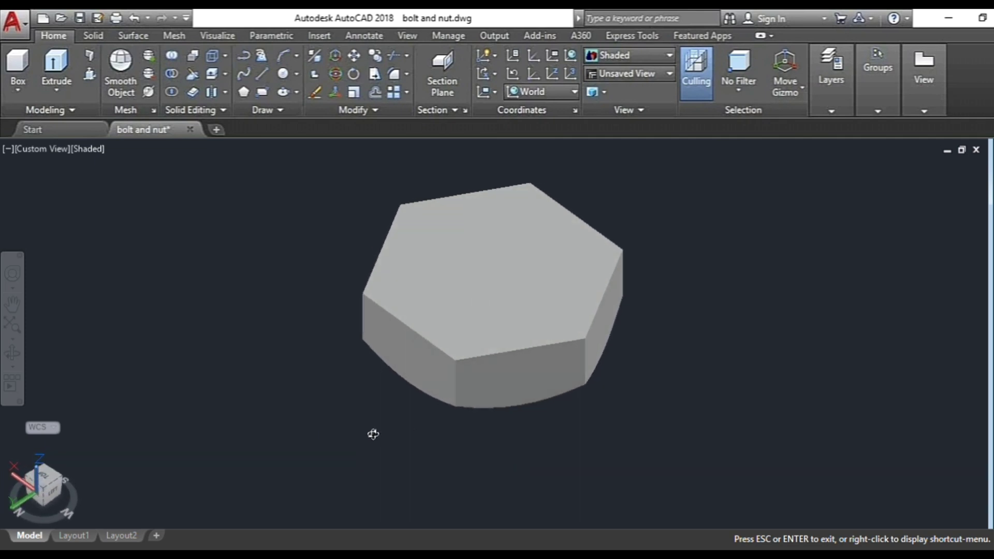
{"action": "key", "text": "Escape"}
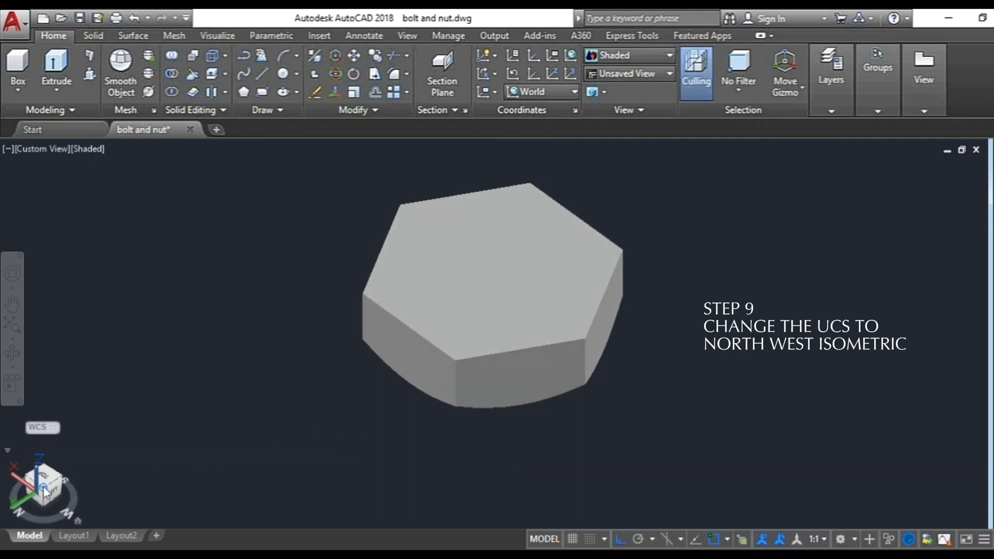
{"action": "left_click", "coordinate": [44, 487]}
{"action": "left_click", "coordinate": [90, 485]}
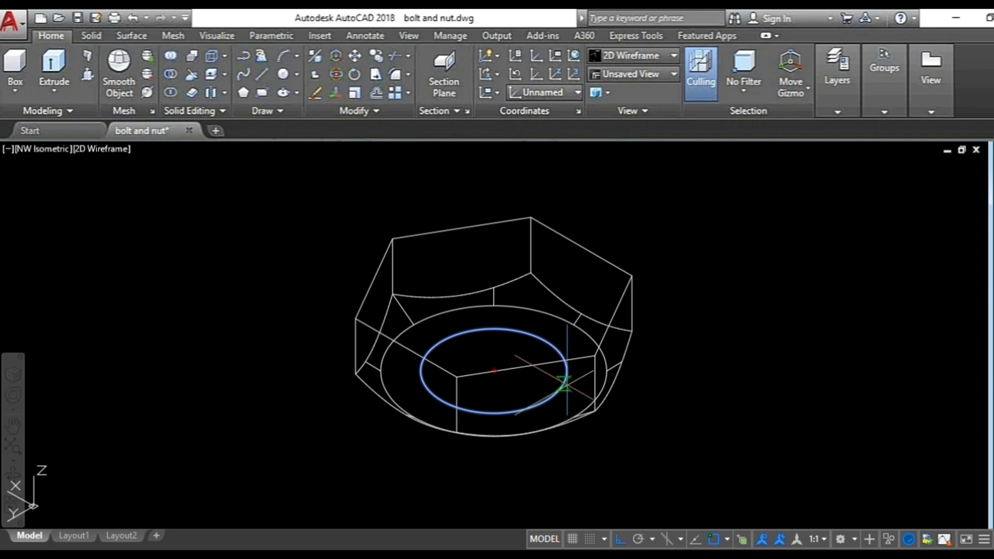
- Move the small inner circle 6 units up to the flat top face of the bolt head
{"action": "left_click", "coordinate": [566, 383]}
{"action": "key", "text": "Return"}
{"action": "left_click", "coordinate": [571, 369]}
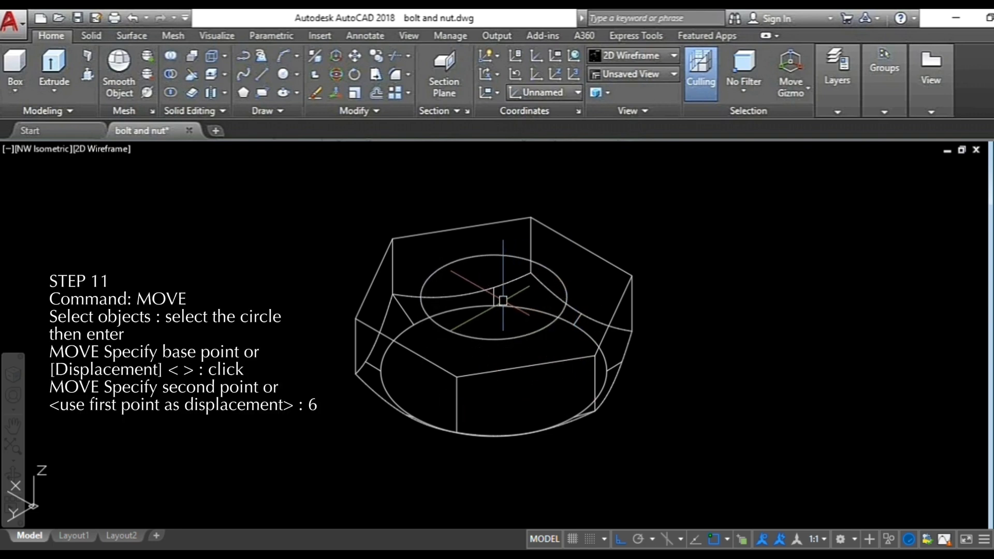
- Extrude the small circle to a height of 39 to form the bolt shank
{"action": "scroll", "coordinate": [479, 334], "scroll_direction": "down", "scroll_amount": 2}
{"action": "scroll", "coordinate": [479, 342], "scroll_direction": "down", "scroll_amount": 3}
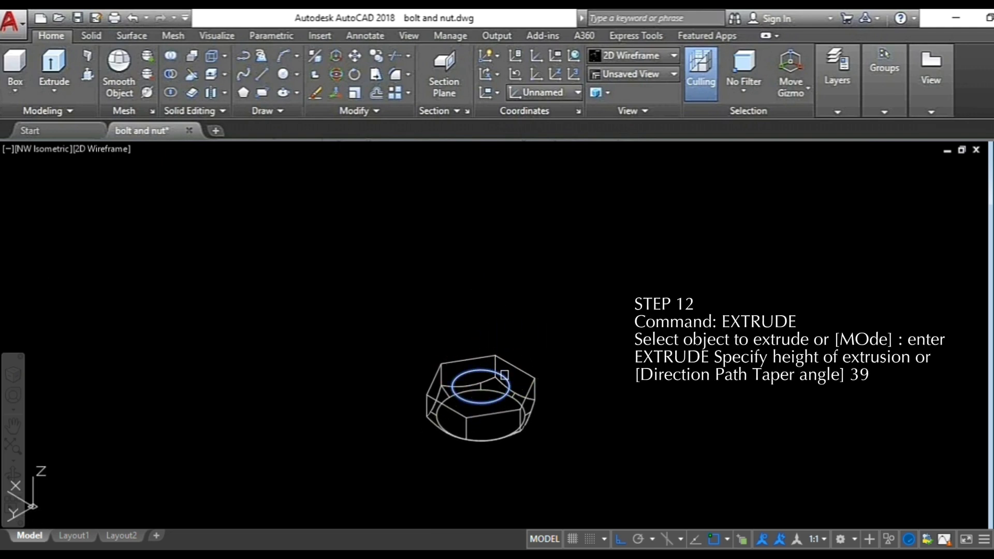
{"action": "key", "text": "Return"}
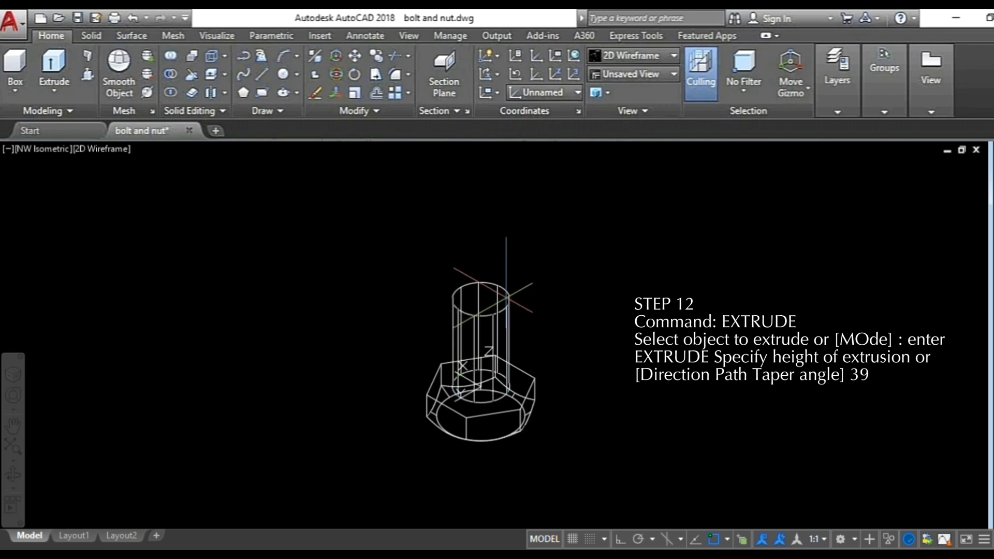
{"action": "type", "text": "39"}
{"action": "key", "text": "Return"}
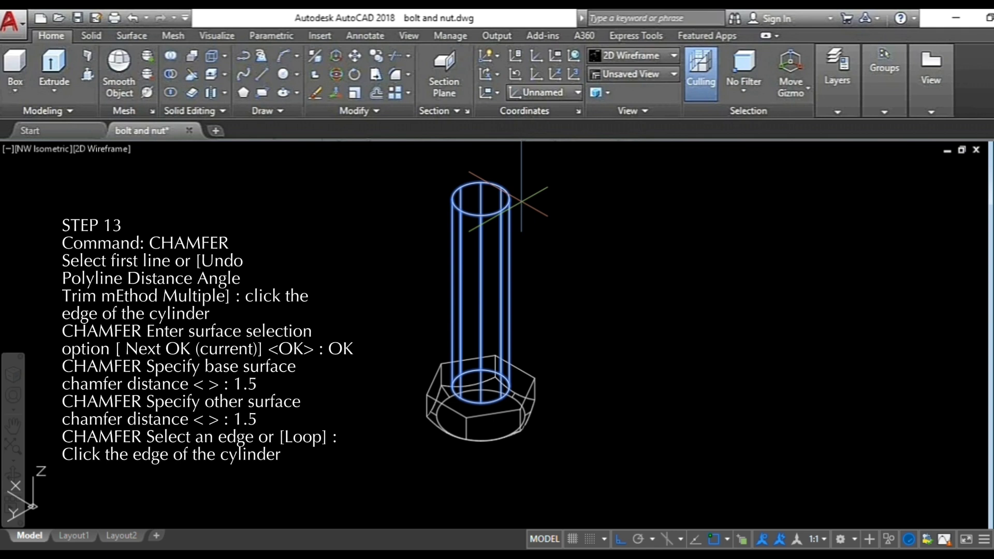
- Chamfer the top edge of the shank with both distances set to 1.5
{"action": "key", "text": "Return"}
{"action": "left_click", "coordinate": [496, 211]}
{"action": "key", "text": "Return"}
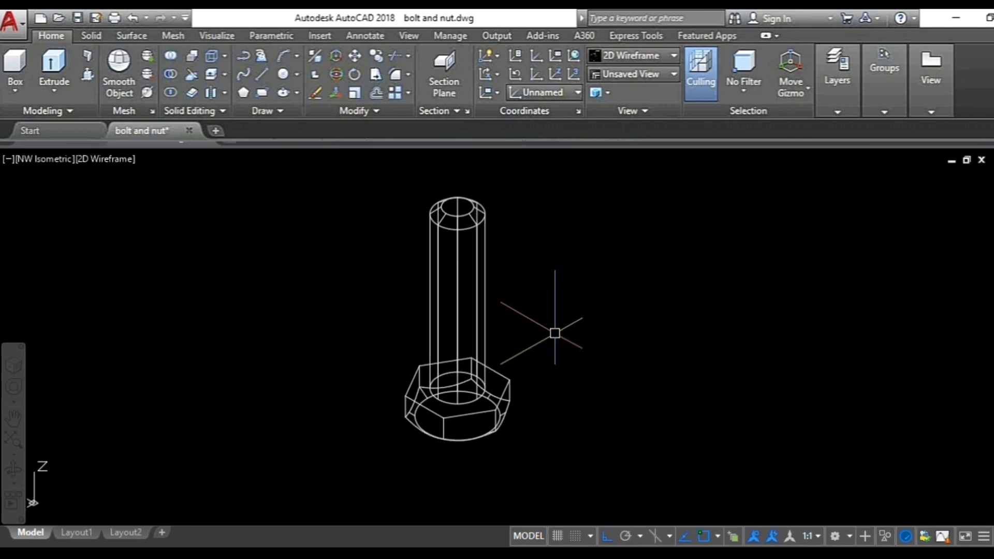
- Start a helix centred on the shank's base circle with base and top radii of 4.86
{"action": "type", "text": "z"}
{"action": "key", "text": "Return"}
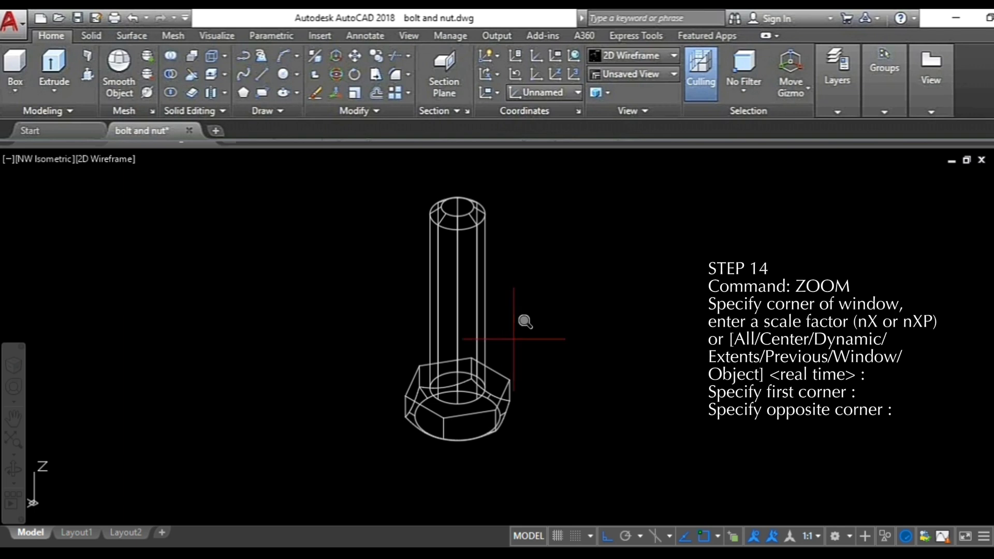
{"action": "left_click", "coordinate": [355, 343]}
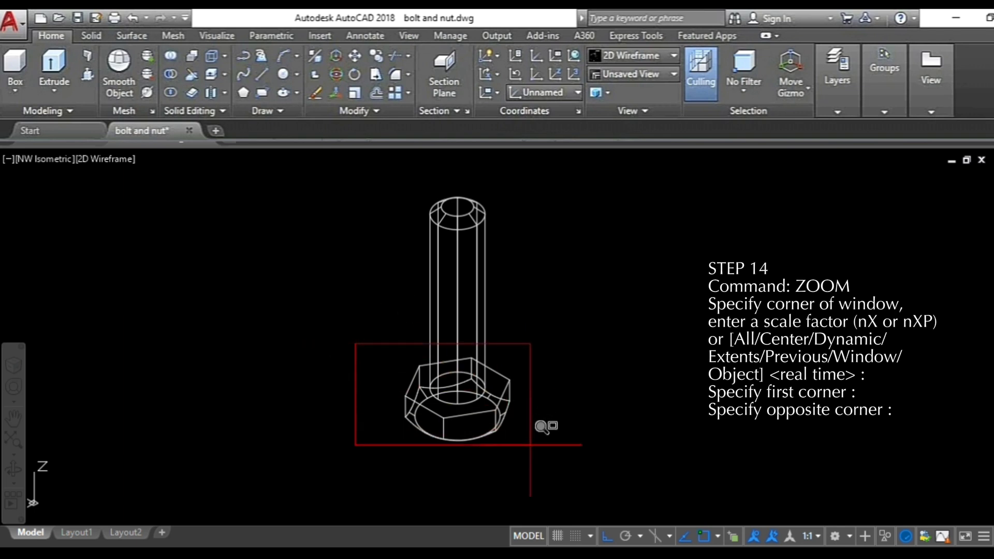
{"action": "left_click", "coordinate": [553, 459]}
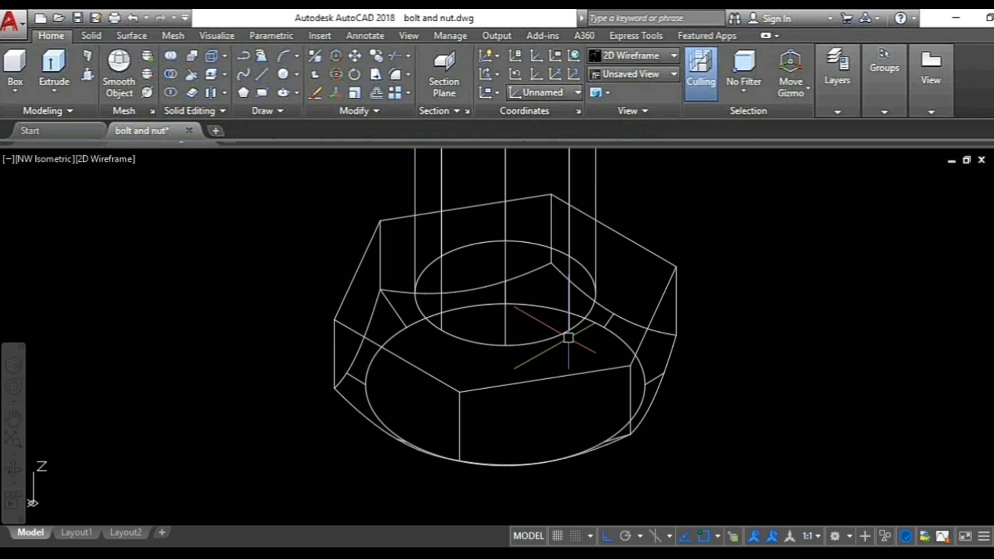
{"action": "left_click", "coordinate": [608, 370]}
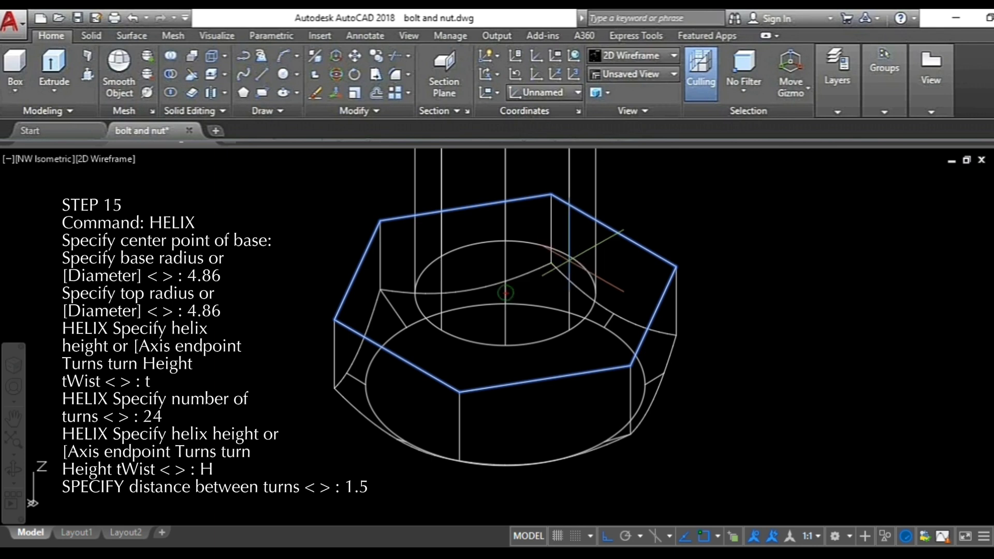
{"action": "left_click", "coordinate": [569, 257]}
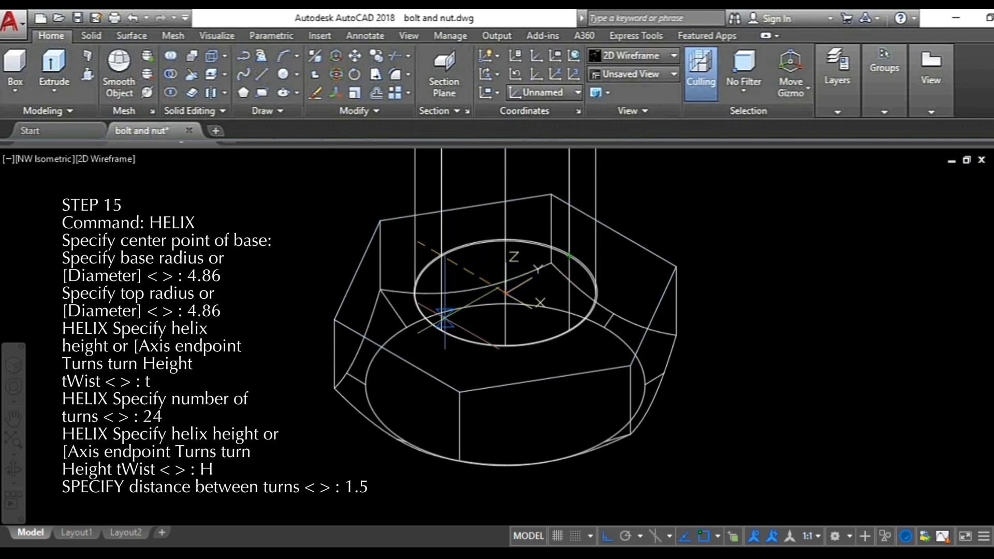
{"action": "left_click", "coordinate": [441, 330]}
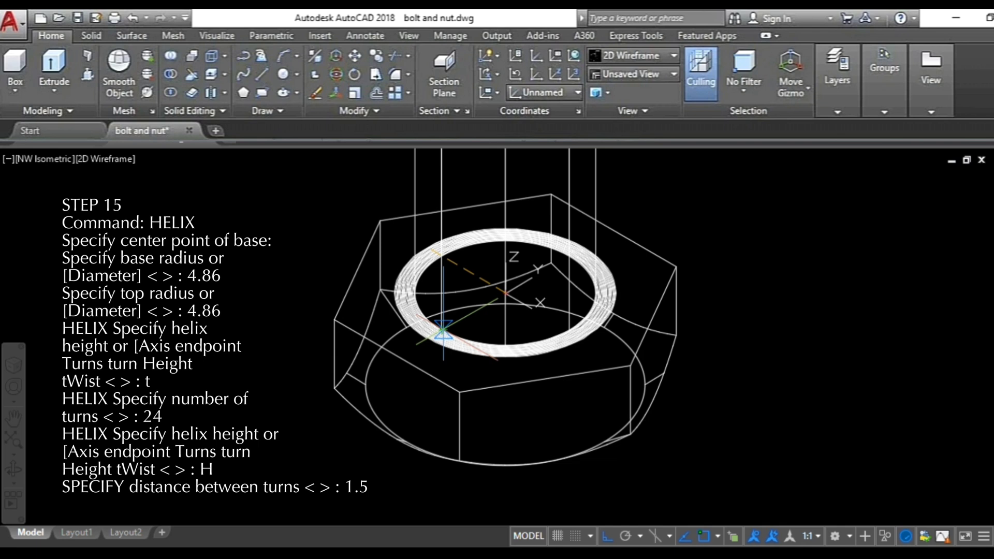
{"action": "left_click", "coordinate": [442, 330]}
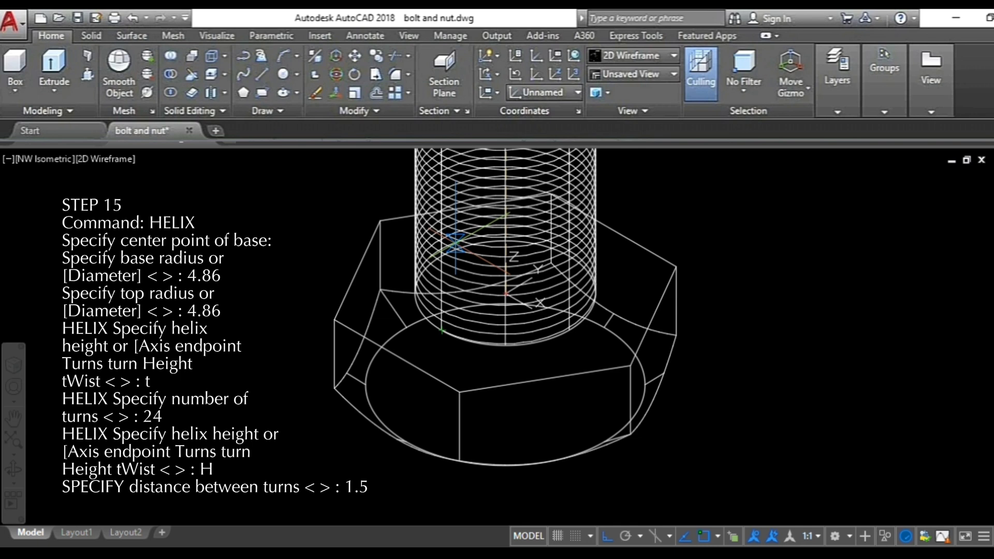
- Give the helix 24 turns with a turn height of 1.5
{"action": "type", "text": "t"}
{"action": "key", "text": "Return"}
{"action": "type", "text": "24"}
{"action": "key", "text": "Return"}
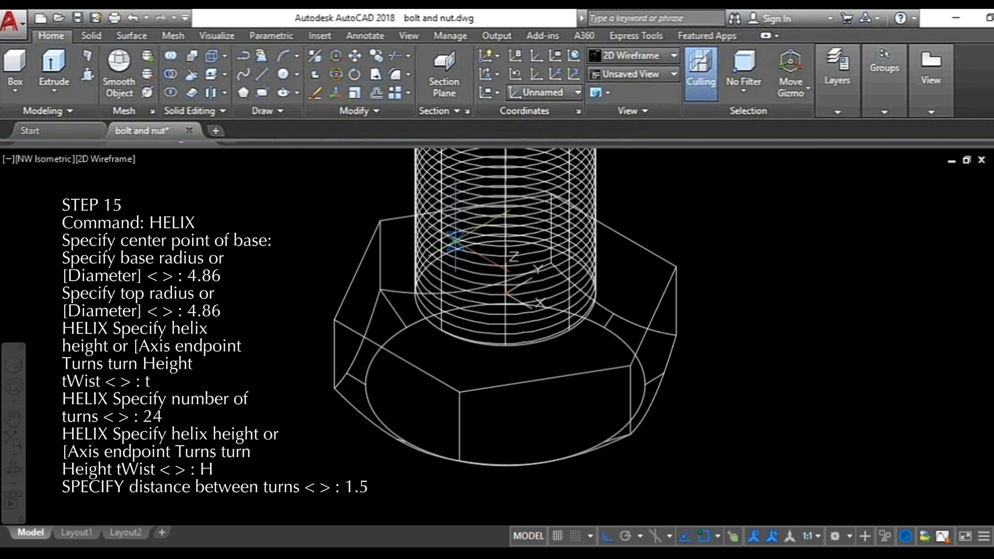
{"action": "key", "text": "Escape"}
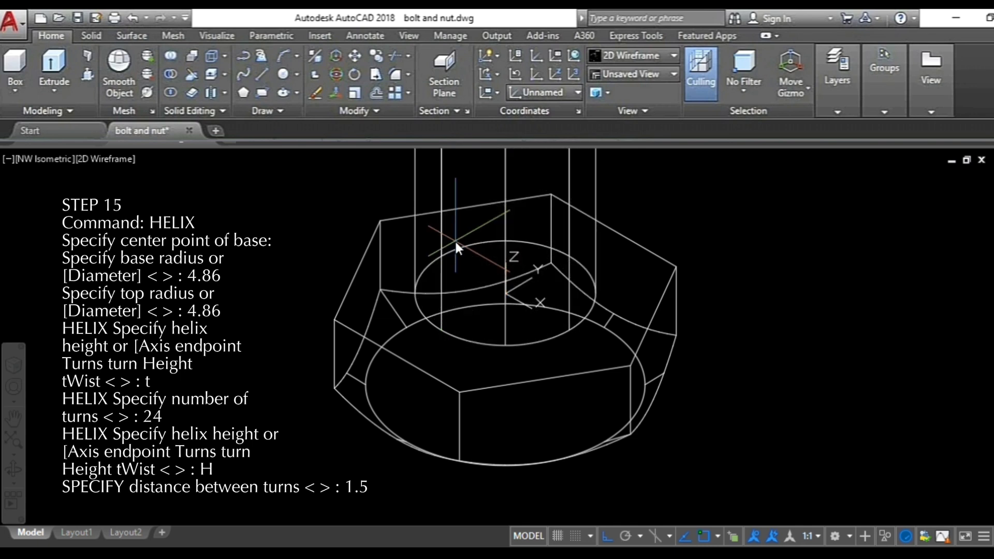
{"action": "type", "text": "1.5"}
{"action": "key", "text": "Return"}
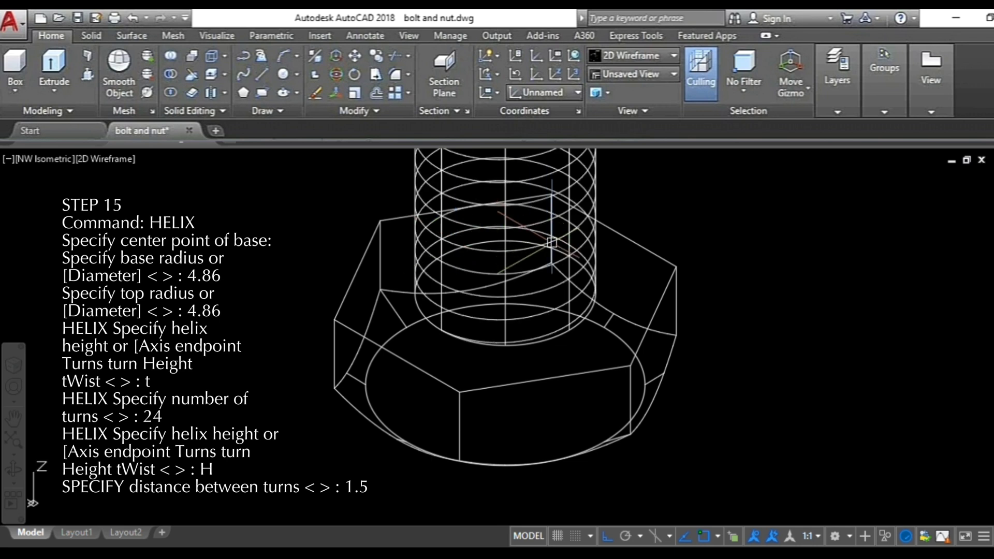
- Move the helix 3 units up along the shank
{"action": "scroll", "coordinate": [527, 290], "scroll_direction": "down", "scroll_amount": 4}
{"action": "middle_click_drag", "start_coordinate": [525, 247], "coordinate": [496, 369]}
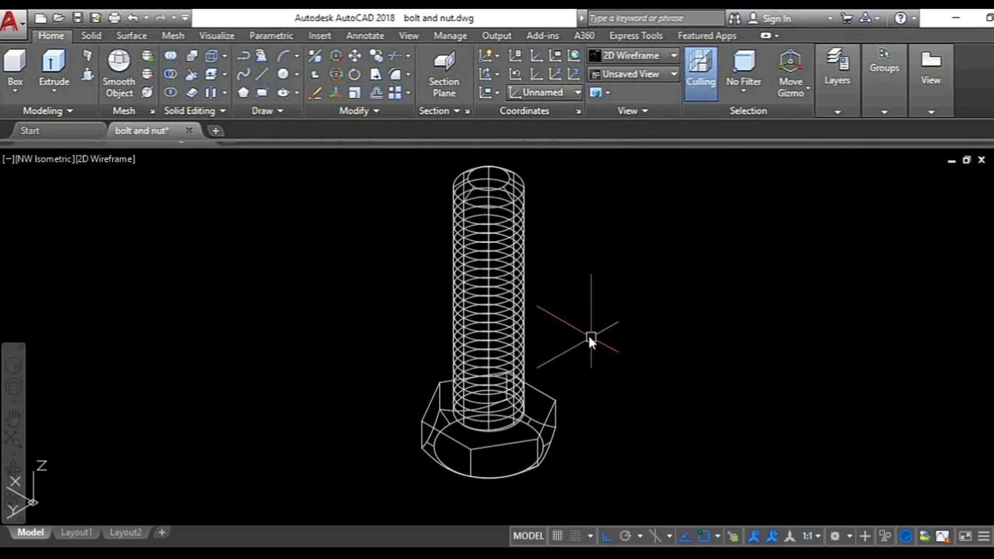
{"action": "left_click", "coordinate": [513, 358]}
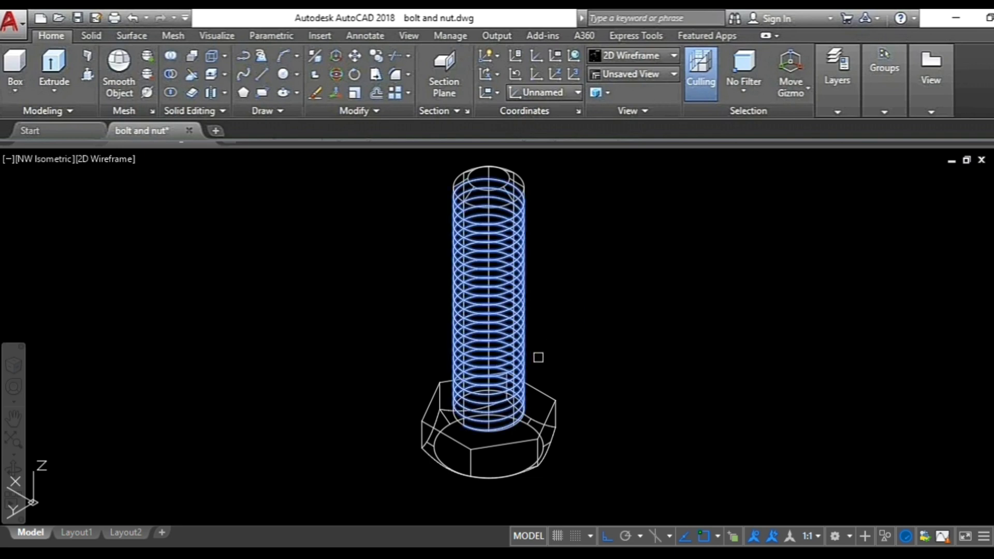
{"action": "key", "text": "Return"}
{"action": "left_click", "coordinate": [551, 355]}
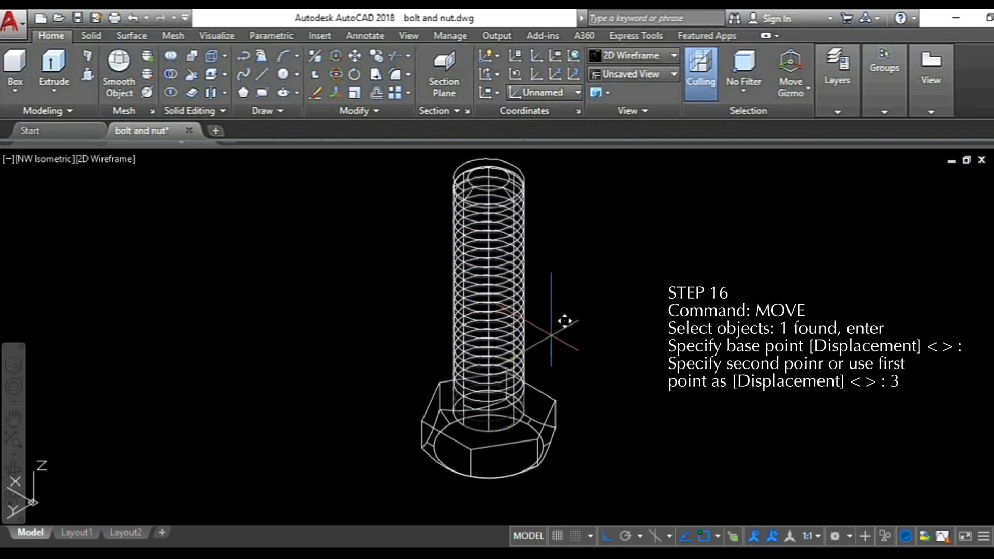
{"action": "type", "text": "3"}
{"action": "key", "text": "Return"}
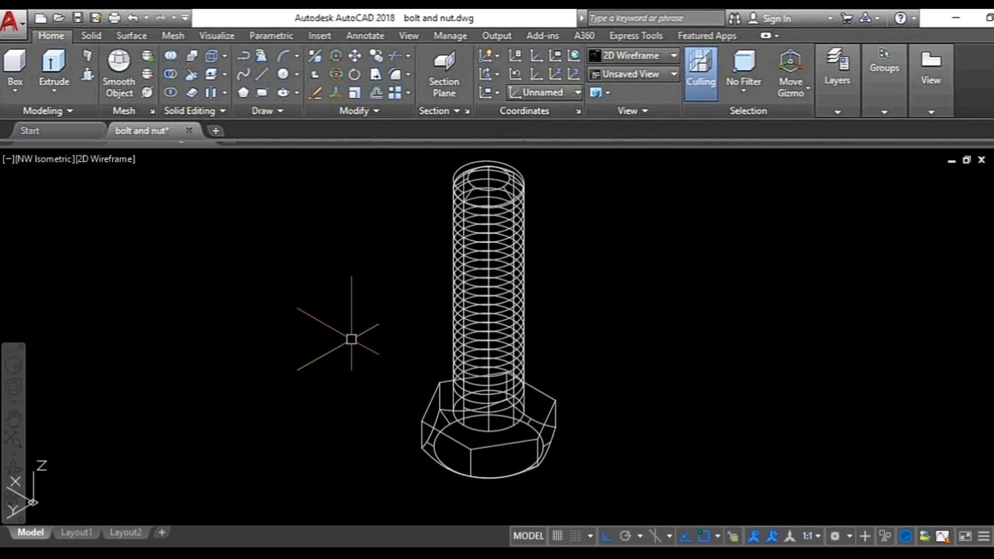
- Draw a three-sided polygon by its edge in the empty space beside the shank, with an edge length of 1.49
{"action": "type", "text": "z"}
{"action": "key", "text": "Return"}
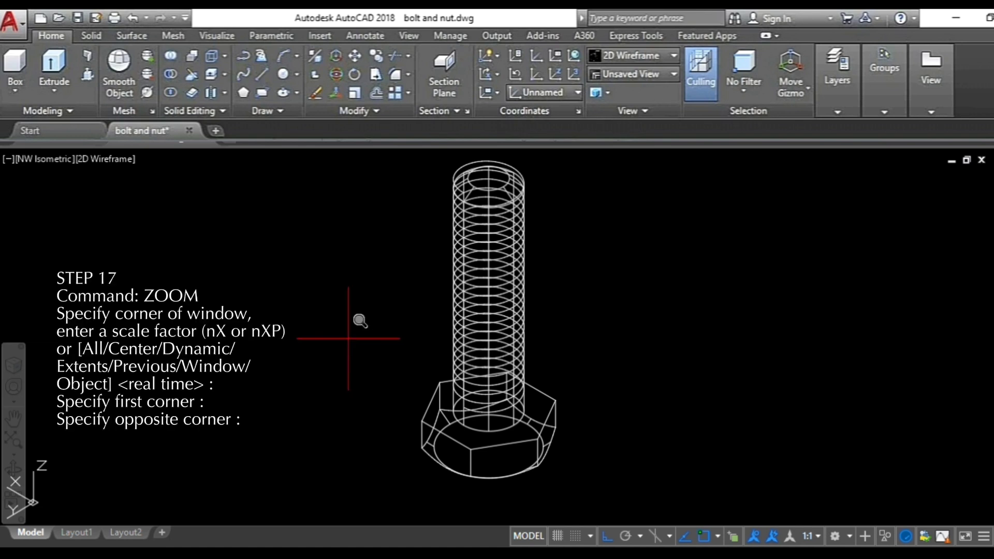
{"action": "left_click", "coordinate": [353, 344]}
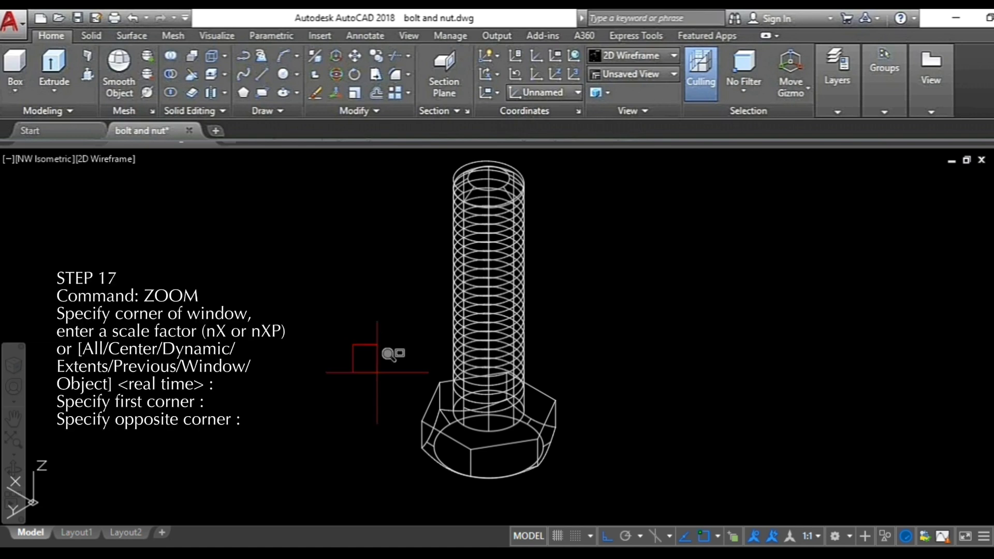
{"action": "left_click", "coordinate": [642, 482]}
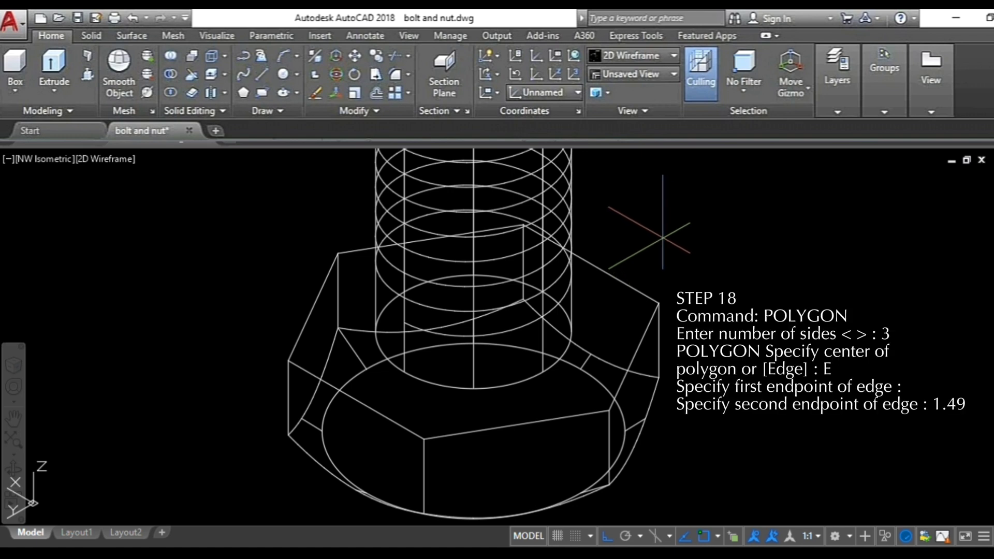
{"action": "left_click", "coordinate": [664, 237]}
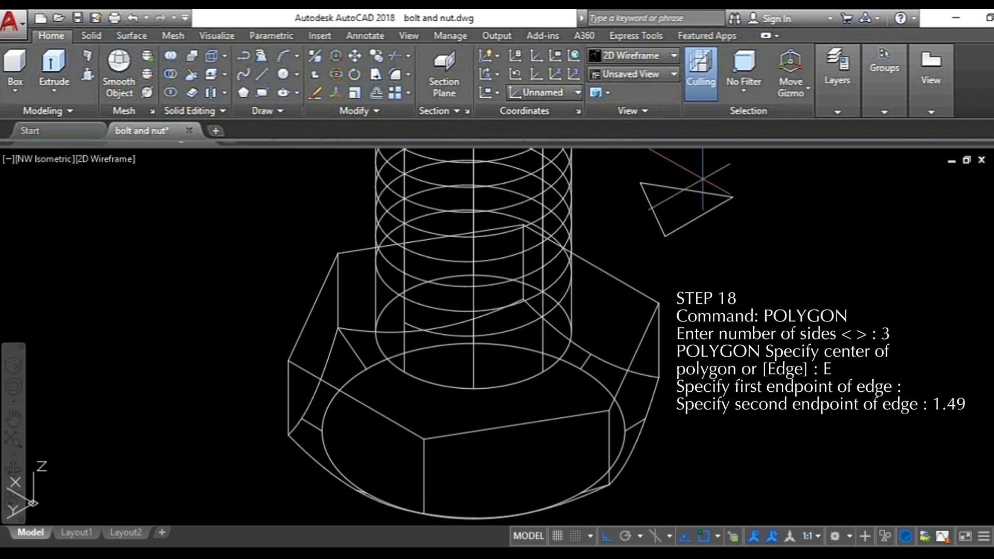
{"action": "type", "text": "1.49"}
{"action": "key", "text": "Return"}
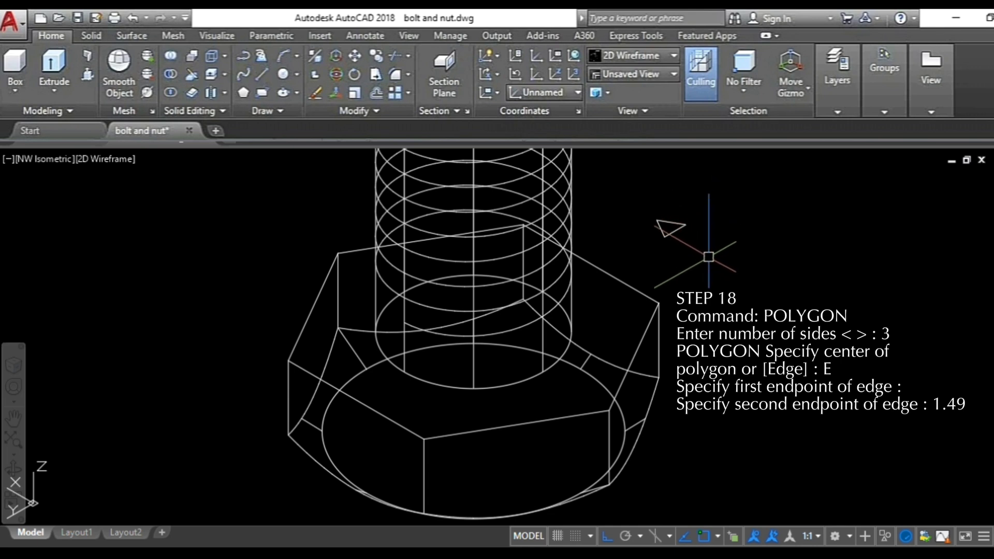
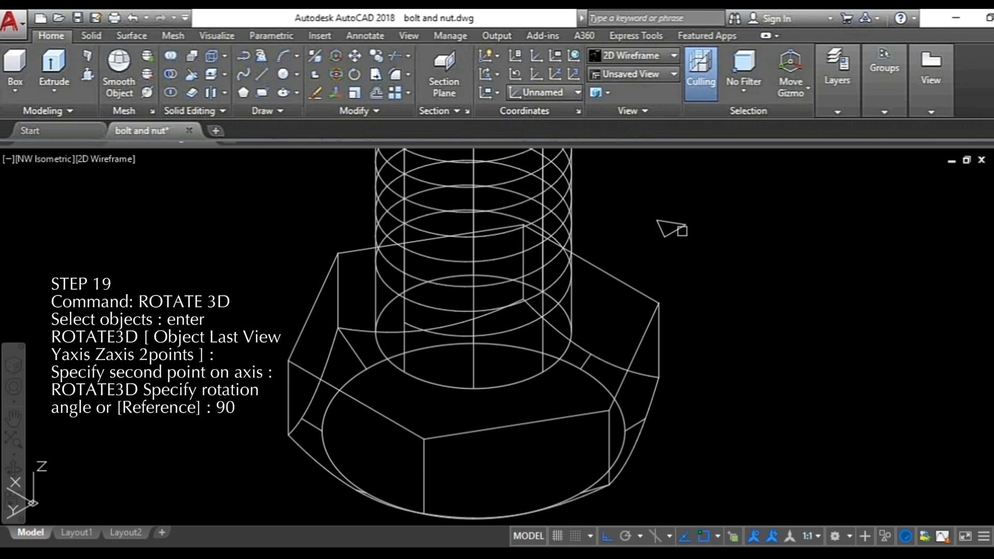
- Rotate the small triangle 90 degrees in 3D about an axis through its lower corner parallel to the X axis
{"action": "left_click", "coordinate": [665, 236]}
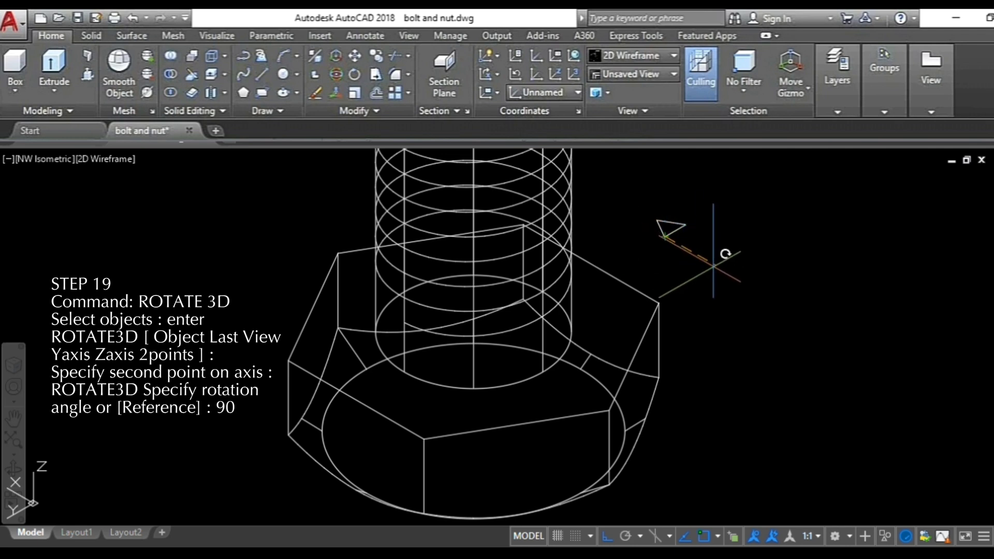
{"action": "left_click", "coordinate": [721, 270]}
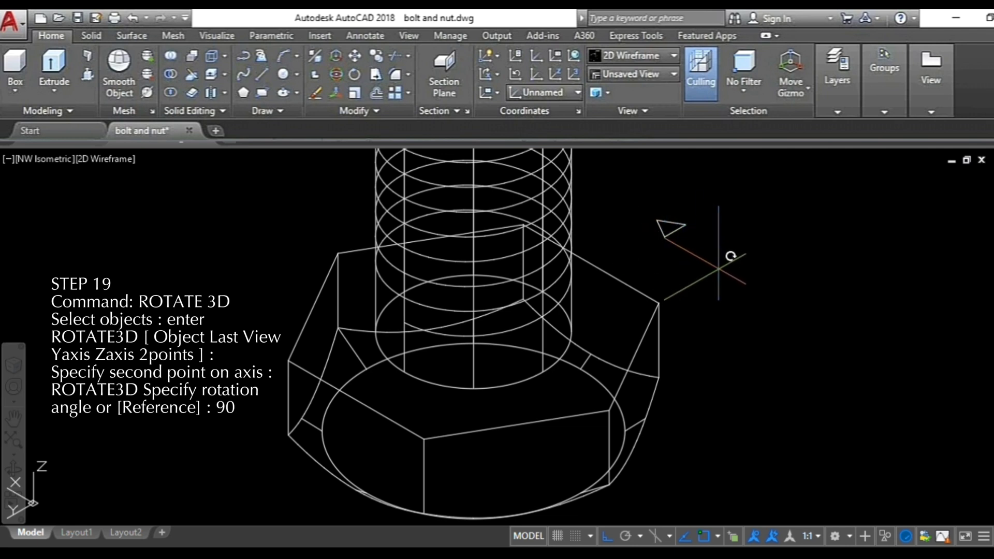
{"action": "type", "text": "90"}
{"action": "key", "text": "Return"}
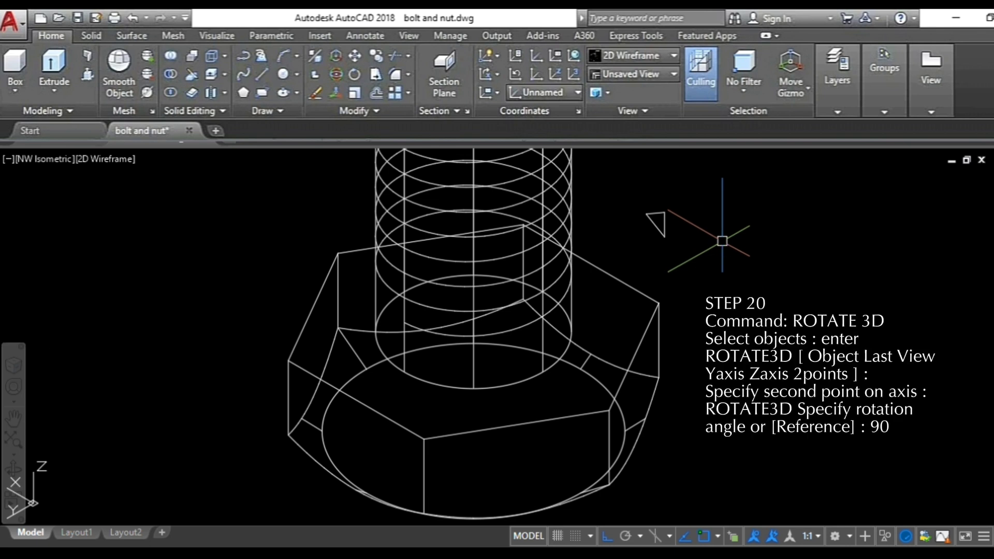
- Rotate the upright triangle 90 degrees in 3D about a vertical axis through its lower corner
{"action": "key", "text": "Return"}
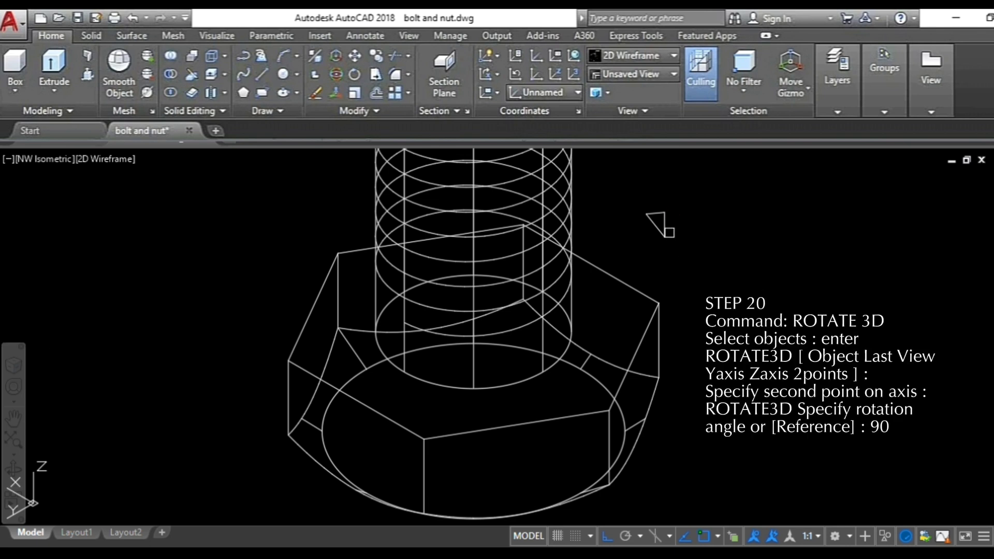
{"action": "left_click", "coordinate": [664, 229]}
{"action": "key", "text": "Return"}
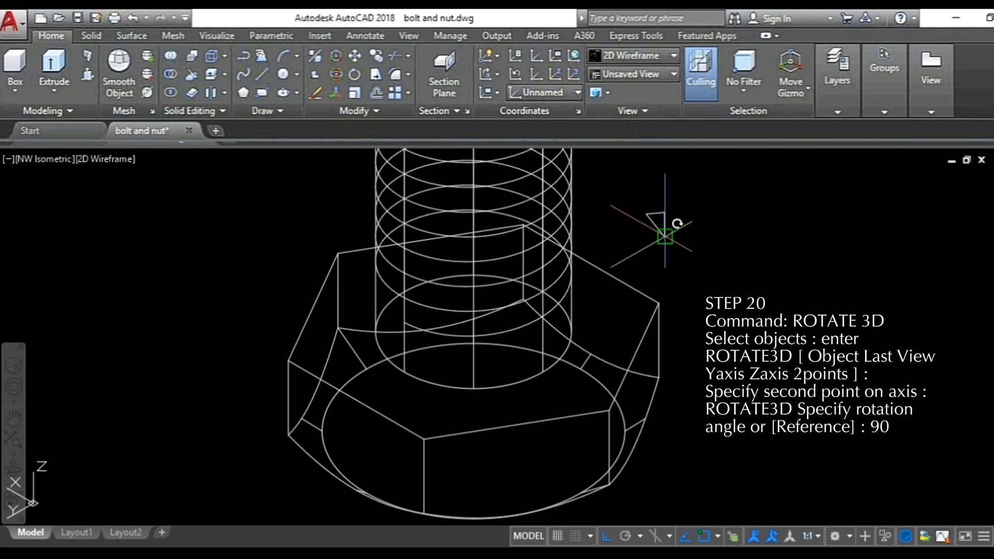
{"action": "left_click", "coordinate": [664, 170]}
{"action": "type", "text": "90"}
{"action": "key", "text": "Return"}
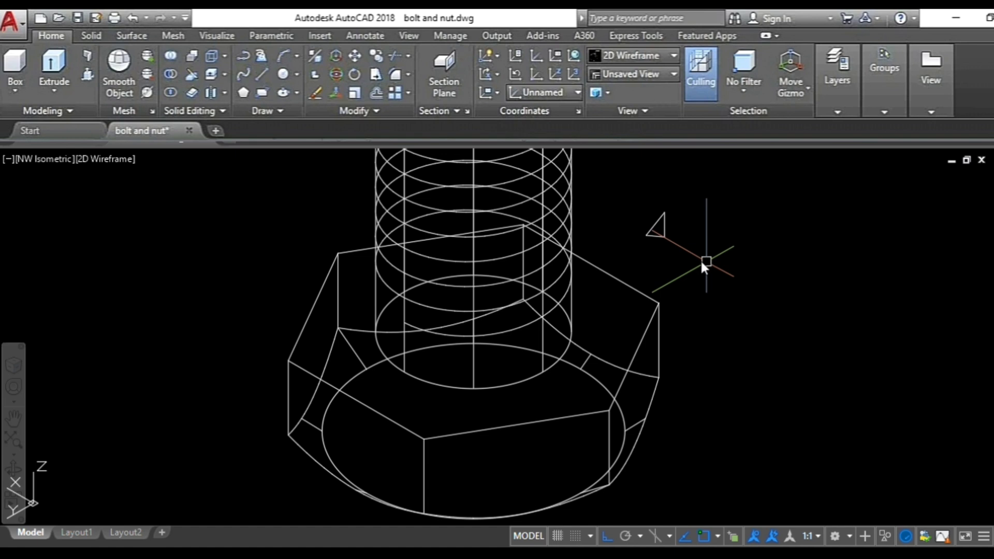
- Rotate the triangle another 180 degrees in 3D about the vertical axis so that it points the opposite way
{"action": "key", "text": "Return"}
{"action": "left_click", "coordinate": [665, 234]}
{"action": "key", "text": "Return"}
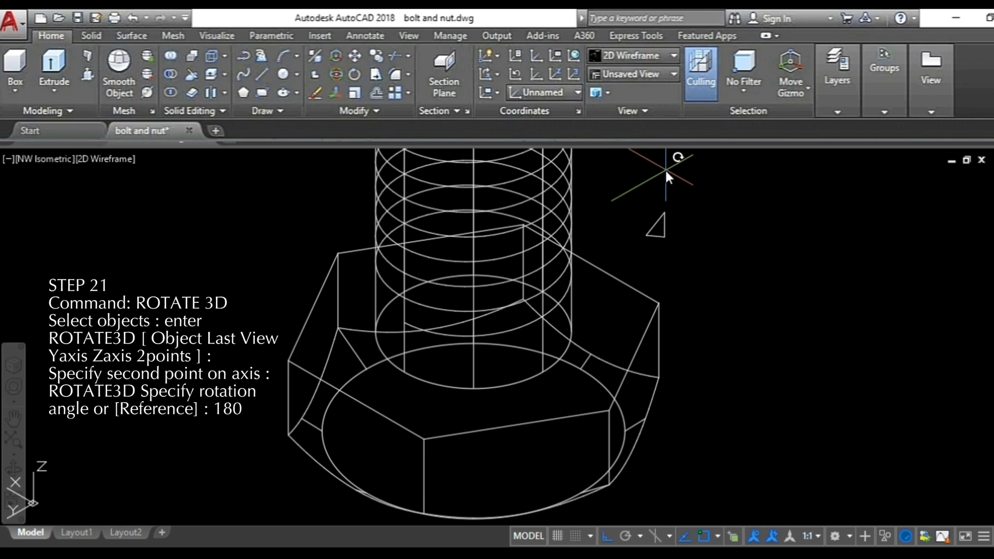
{"action": "type", "text": "180"}
{"action": "key", "text": "Return"}
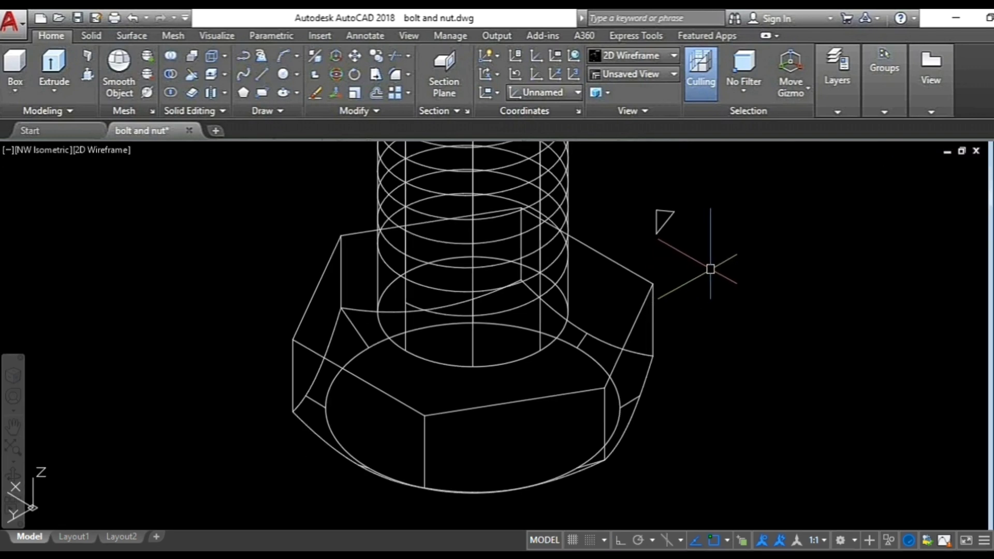
- Copy the triangle from the midpoint of its vertical edge to the helix's upper endpoint
{"action": "type", "text": "co"}
{"action": "key", "text": "Return"}
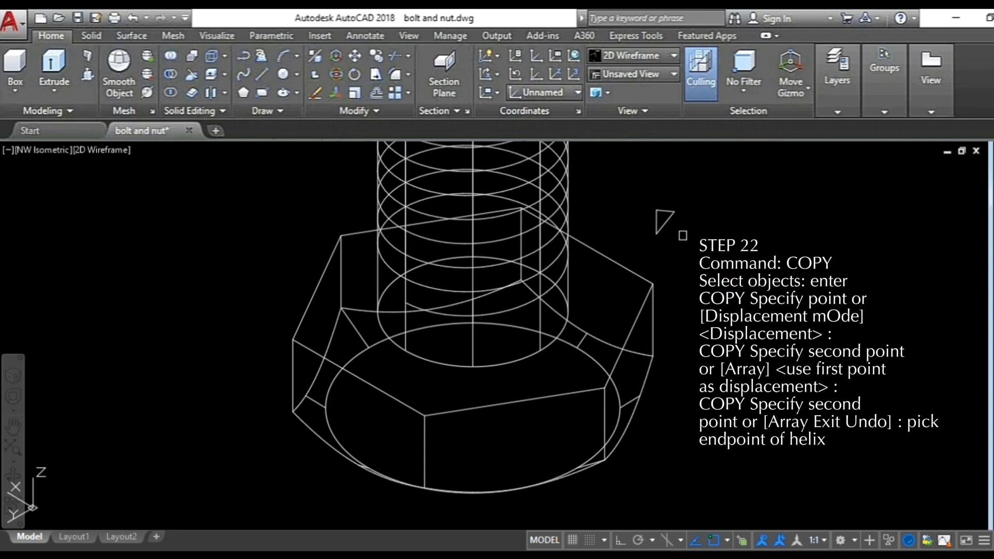
{"action": "left_click", "coordinate": [665, 223]}
{"action": "left_click", "coordinate": [665, 221]}
{"action": "key", "text": "Return"}
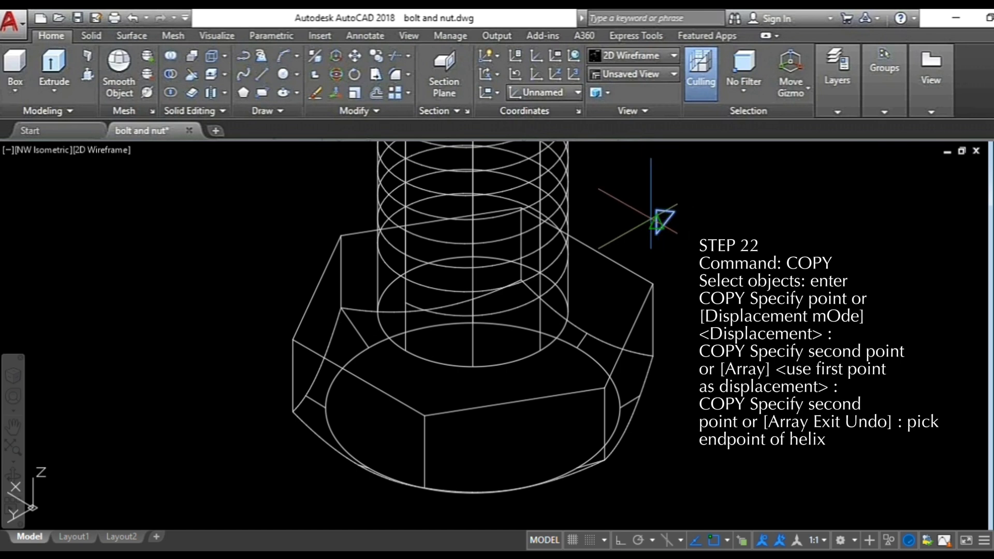
{"action": "left_click", "coordinate": [655, 224]}
{"action": "scroll", "coordinate": [590, 218], "scroll_direction": "up", "scroll_amount": 6}
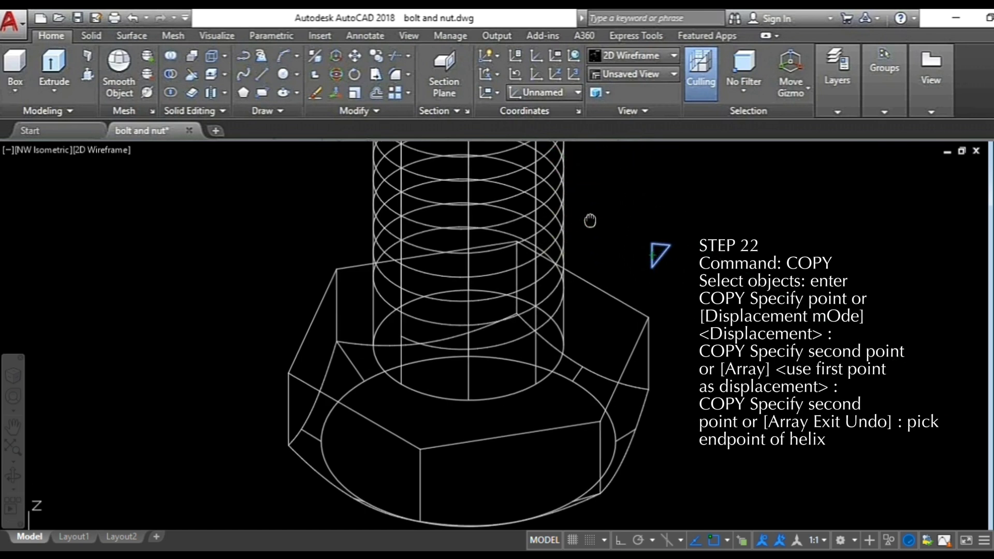
{"action": "middle_click_drag", "start_coordinate": [578, 290], "coordinate": [588, 438]}
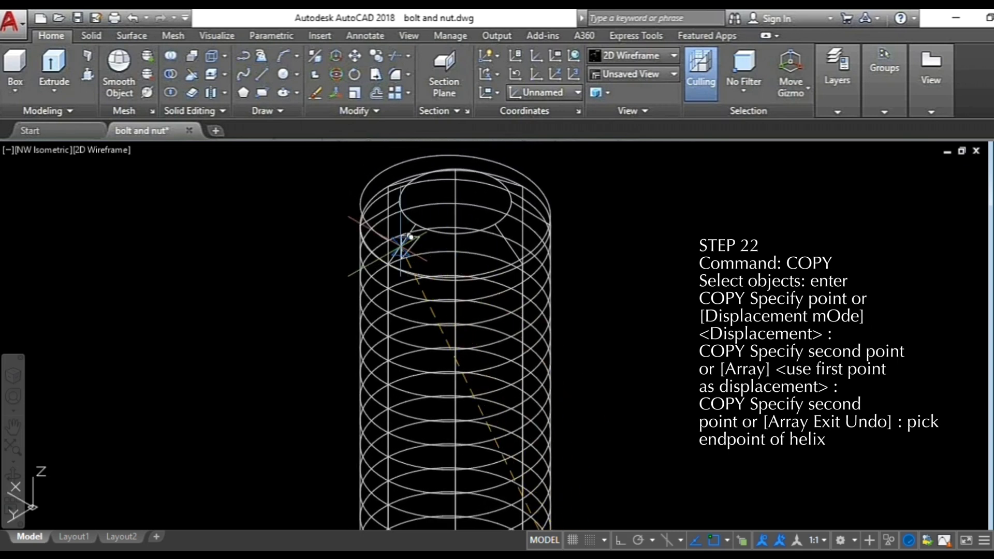
{"action": "left_click", "coordinate": [393, 242]}
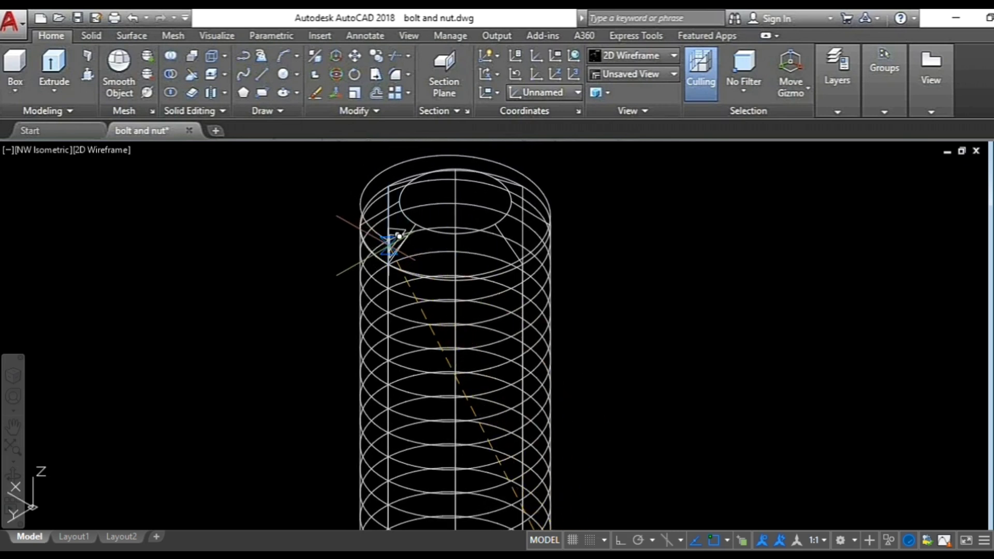
{"action": "key", "text": "Escape"}
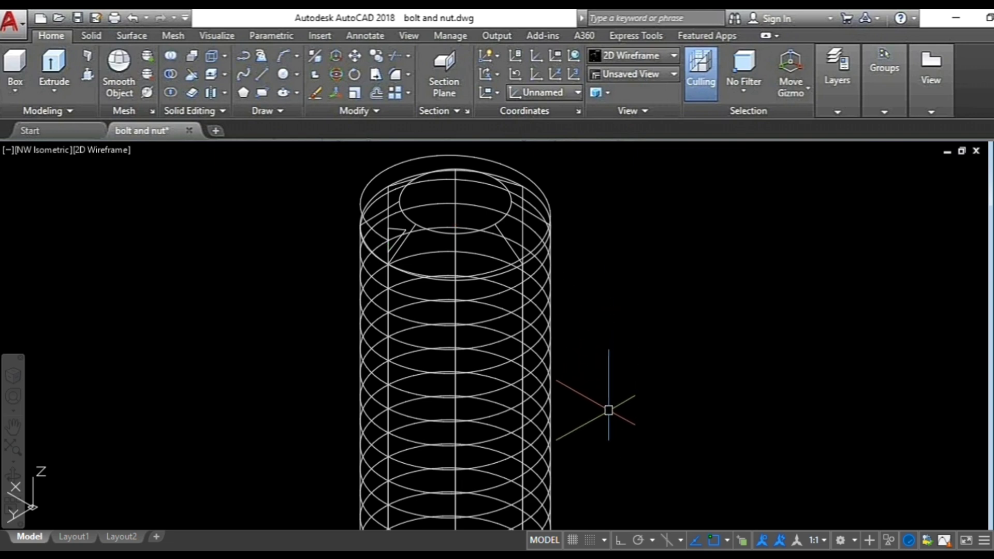
- Draw a circle centred on the shank's base circle, matching the shank's outline, with a diameter of 9.71
{"action": "middle_click_drag", "start_coordinate": [589, 451], "coordinate": [624, 265]}
{"action": "middle_click_drag", "start_coordinate": [619, 332], "coordinate": [628, 162]}
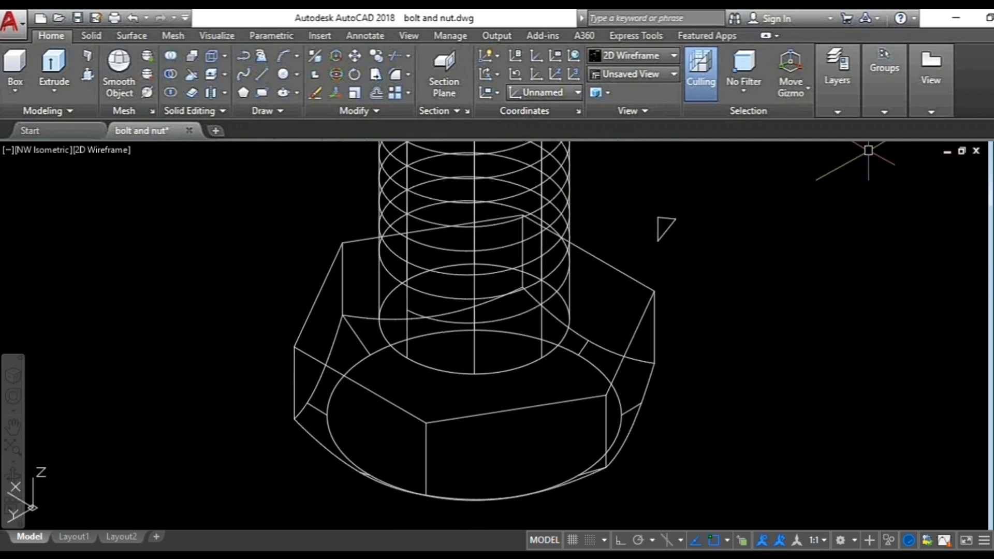
{"action": "type", "text": "l"}
{"action": "key", "text": "Return"}
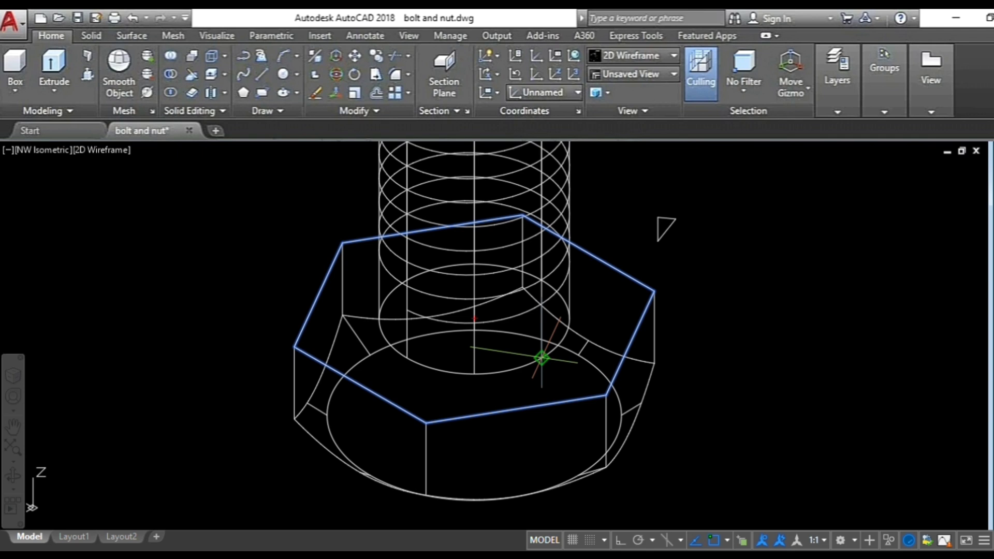
{"action": "left_click", "coordinate": [542, 356]}
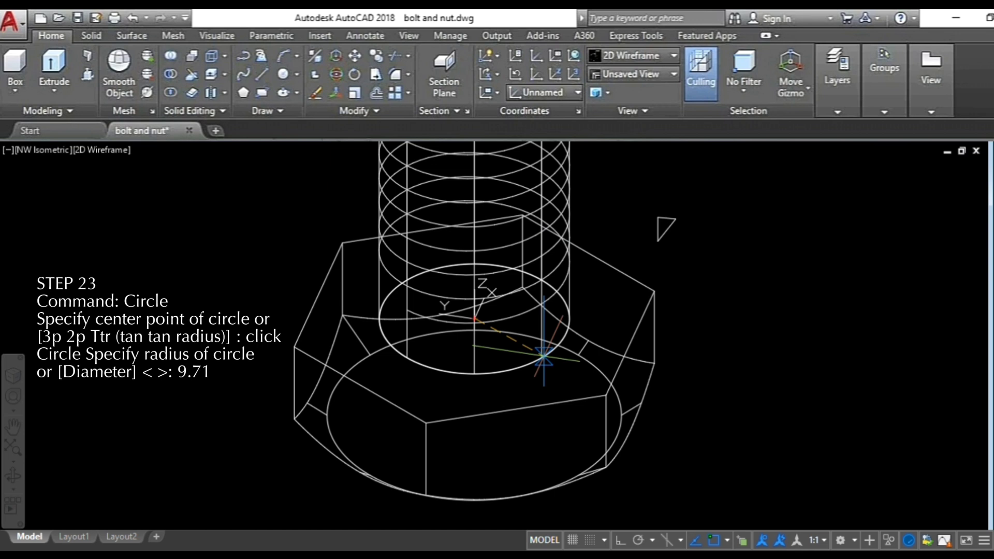
{"action": "type", "text": "9.71"}
{"action": "key", "text": "Return"}
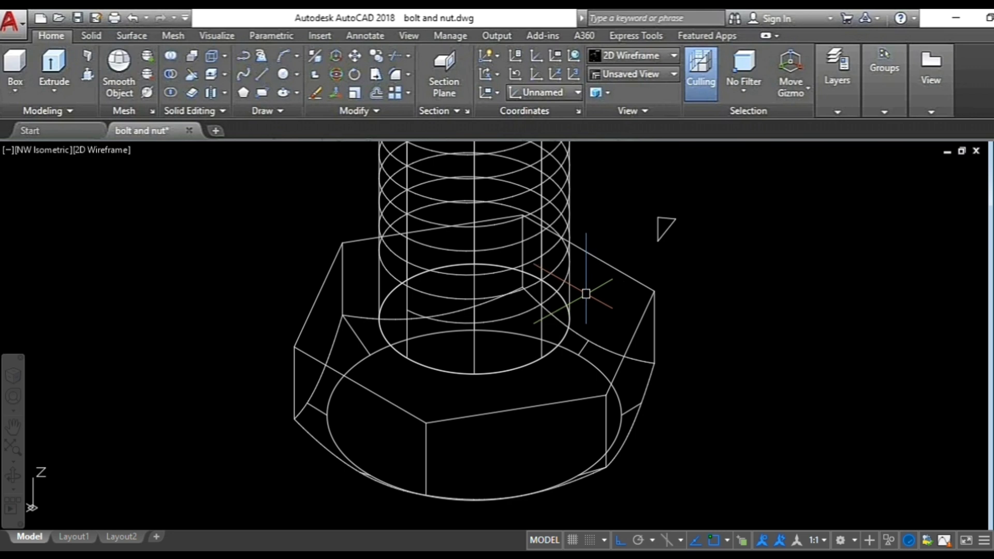
- Move the new circle 3 units up along the shank
{"action": "key", "text": "m"}
{"action": "key", "text": "Return"}
{"action": "left_click", "coordinate": [562, 334]}
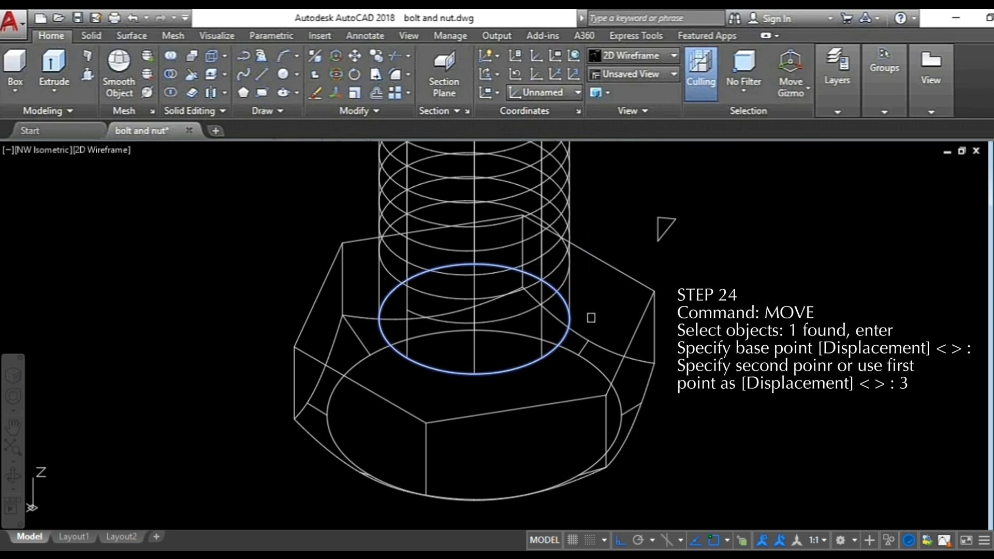
{"action": "key", "text": "Return"}
{"action": "left_click", "coordinate": [595, 315]}
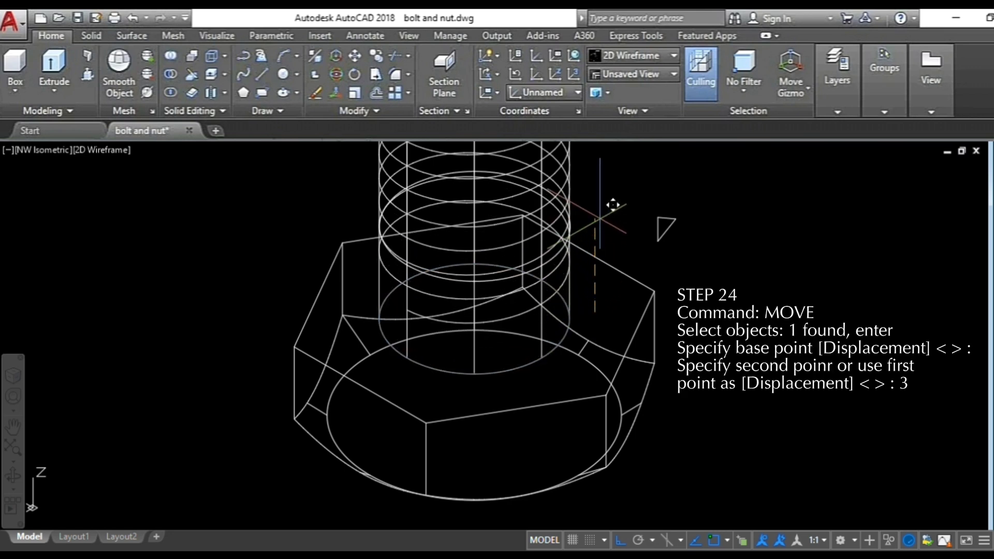
{"action": "type", "text": "3"}
{"action": "key", "text": "Return"}
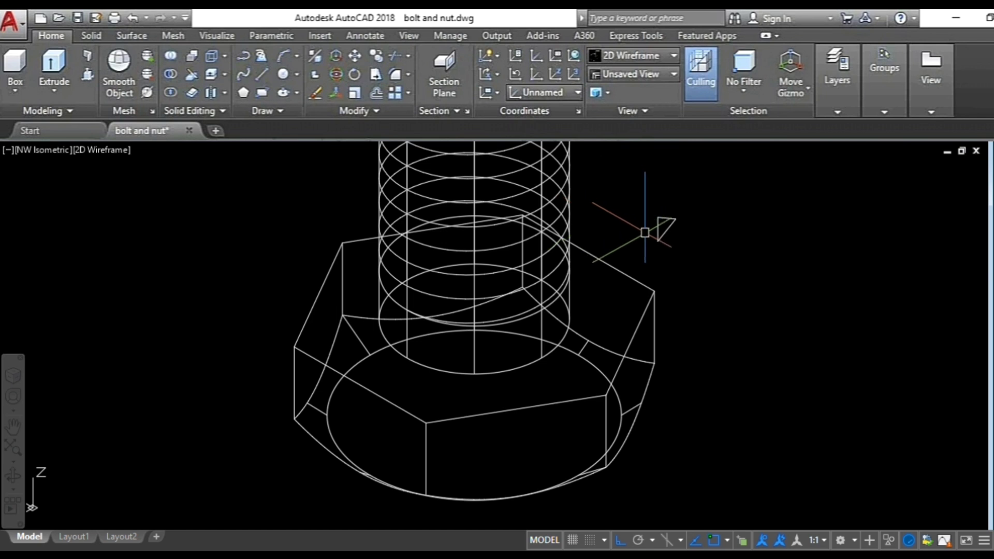
- Move the original triangle from the midpoint of its vertical edge onto the raised circle at the shank's surface
{"action": "key", "text": "m"}
{"action": "key", "text": "Return"}
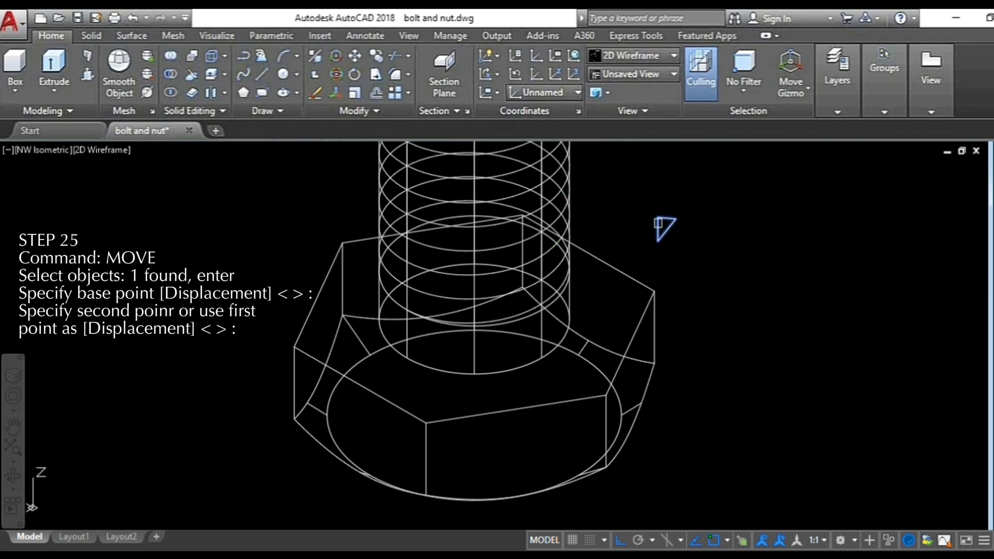
{"action": "left_click", "coordinate": [658, 223]}
{"action": "key", "text": "Return"}
{"action": "left_click", "coordinate": [658, 228]}
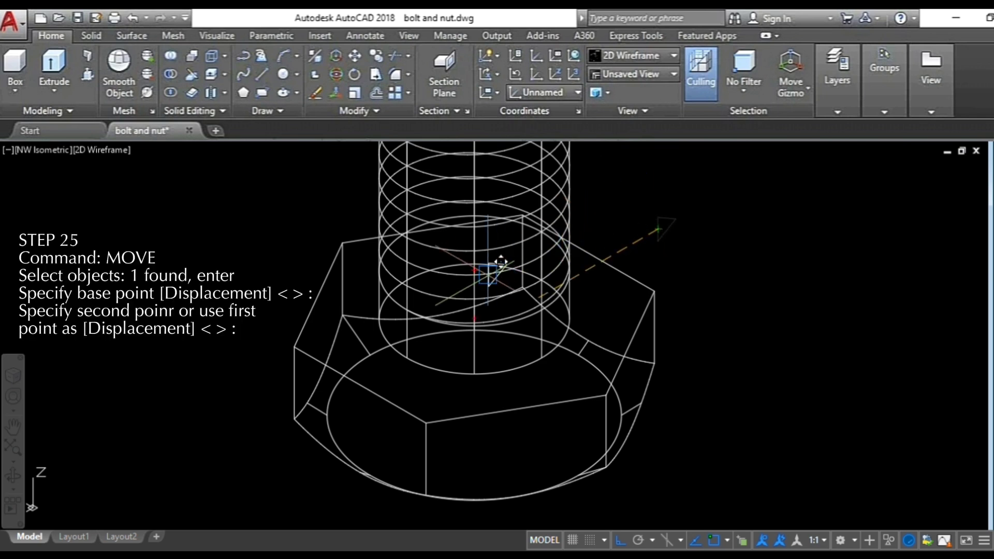
{"action": "left_click", "coordinate": [424, 296]}
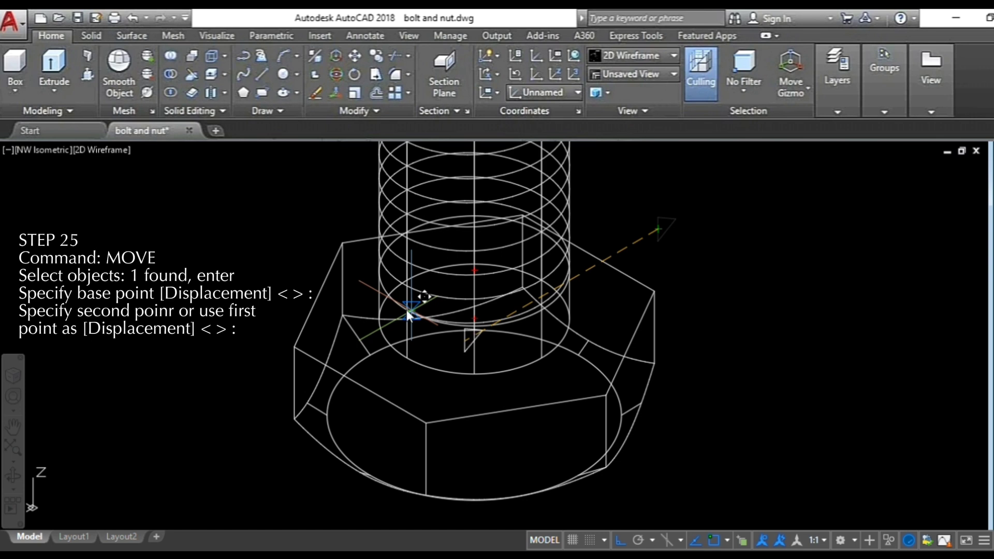
{"action": "left_click", "coordinate": [406, 310]}
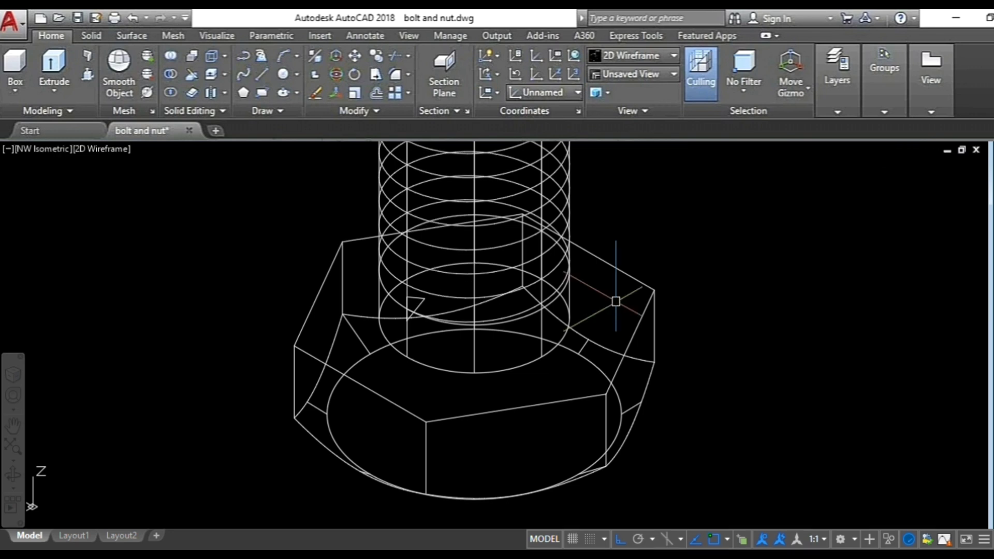
- Sweep the lower triangle along the raised circle to form a solid ring around the shank
{"action": "type", "text": "sweep"}
{"action": "key", "text": "Return"}
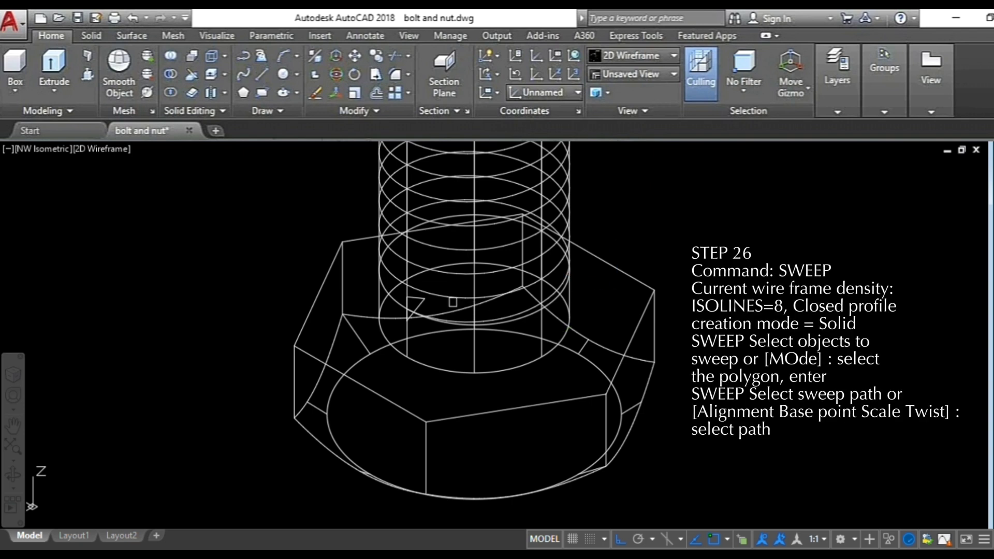
{"action": "left_click", "coordinate": [420, 300]}
{"action": "key", "text": "Return"}
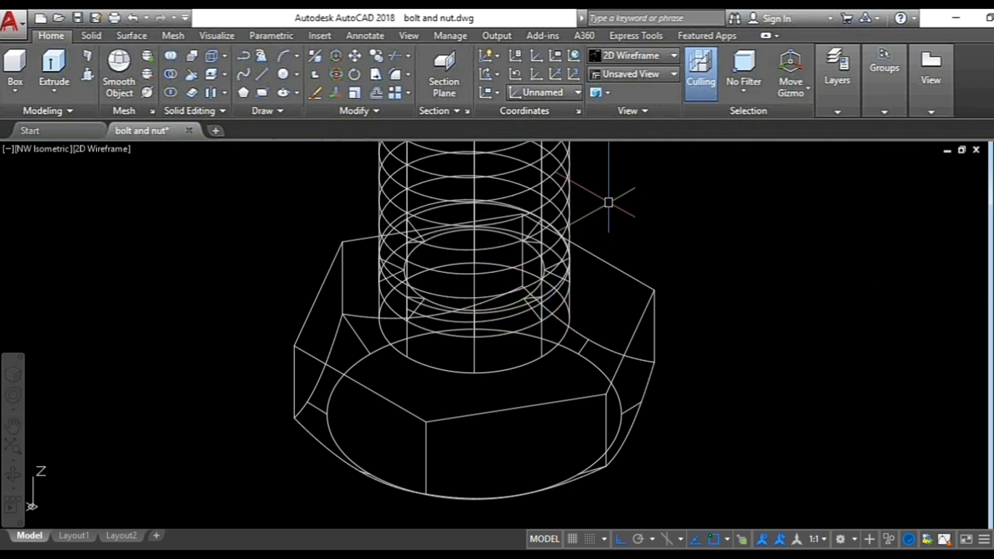
- Sweep the copied triangle at the shank's upper end along the helix to form the thread solid
{"action": "middle_click_drag", "start_coordinate": [595, 175], "coordinate": [589, 482]}
{"action": "middle_click_drag", "start_coordinate": [601, 238], "coordinate": [605, 424]}
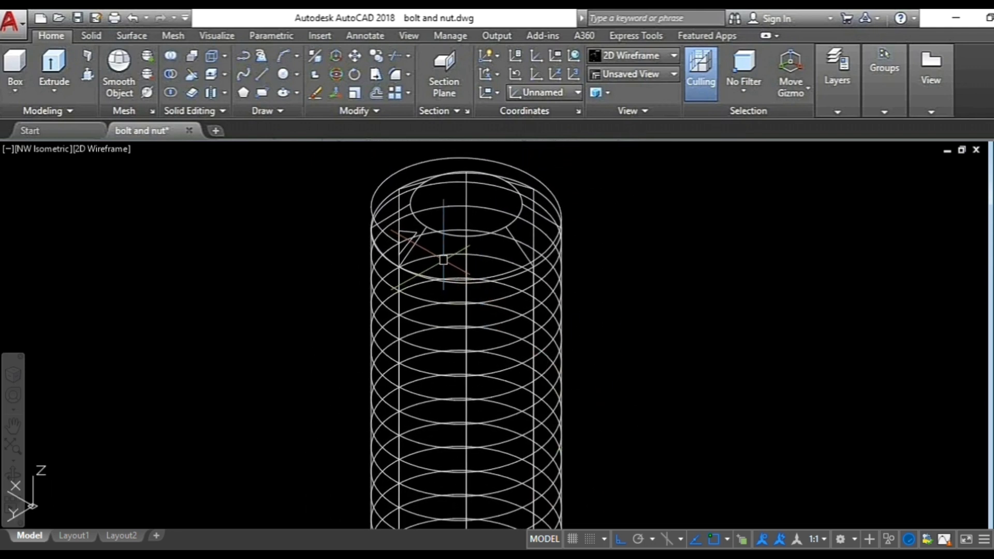
{"action": "key", "text": "Return"}
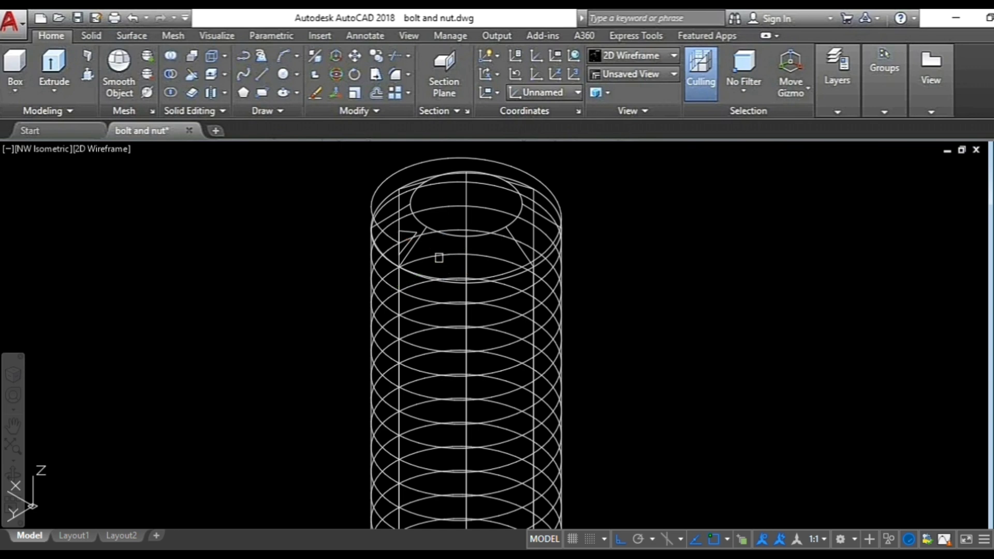
{"action": "left_click", "coordinate": [412, 231]}
{"action": "left_click", "coordinate": [412, 234]}
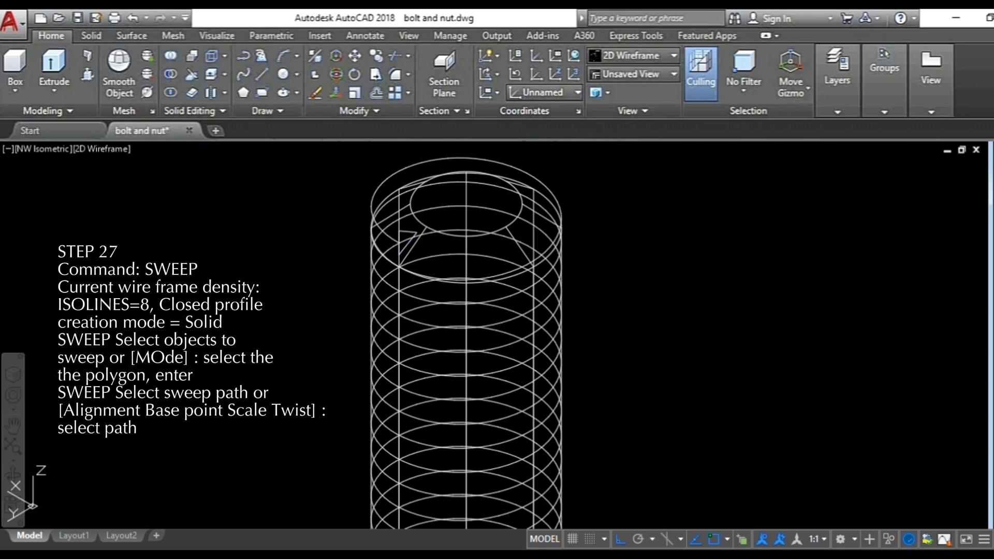
{"action": "left_click", "coordinate": [482, 327]}
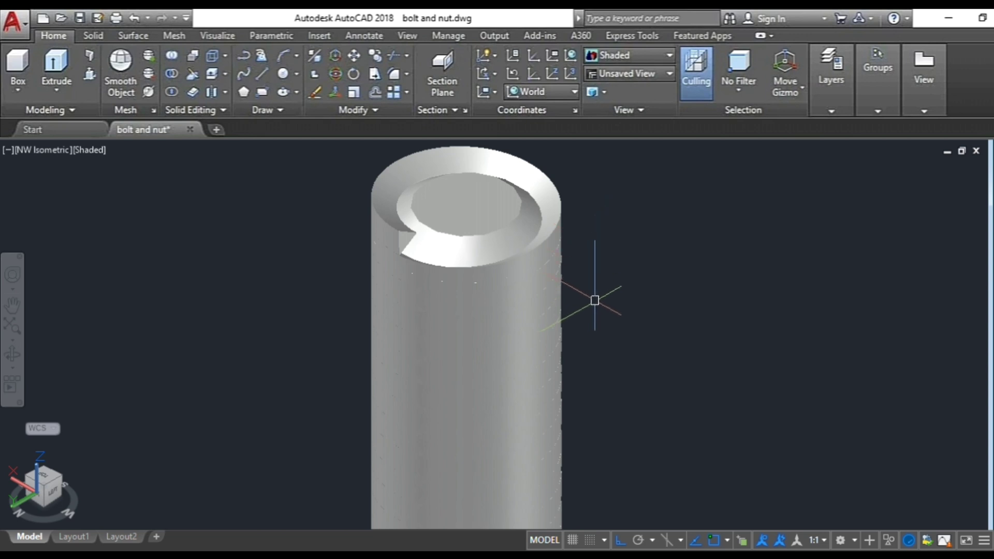
- Subtract the helical thread solid and the lower ring solid from the bolt's shank to cut the thread
{"action": "scroll", "coordinate": [595, 298], "scroll_direction": "down", "scroll_amount": 2}
{"action": "scroll", "coordinate": [593, 302], "scroll_direction": "down", "scroll_amount": 1}
{"action": "middle_click_drag", "start_coordinate": [579, 357], "coordinate": [544, 257]}
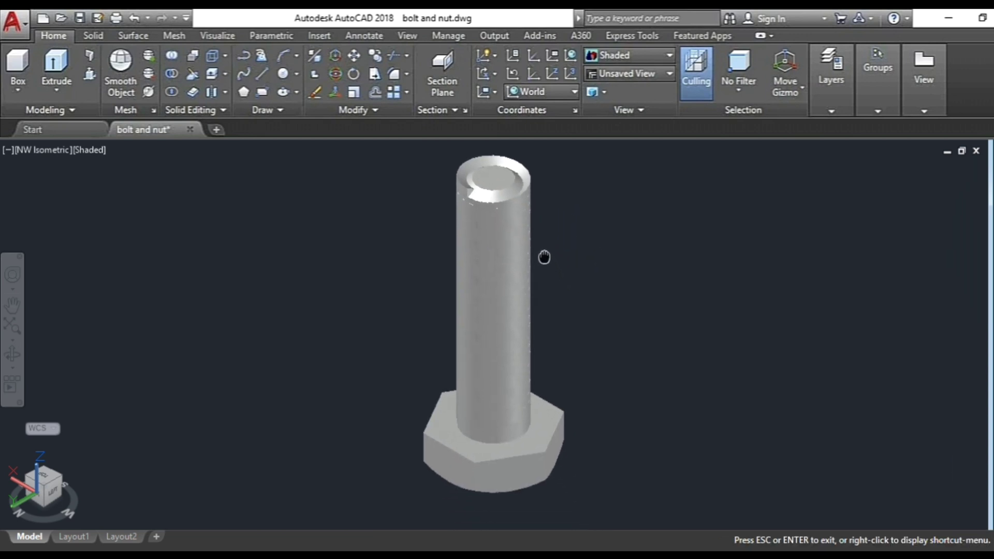
{"action": "key", "text": "Escape"}
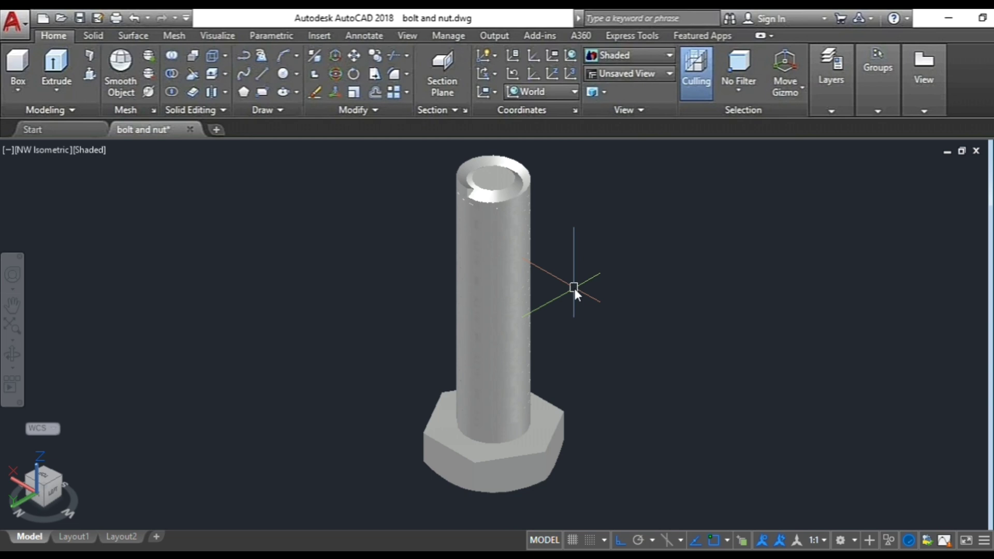
{"action": "type", "text": "su"}
{"action": "key", "text": "Return"}
{"action": "left_click", "coordinate": [503, 189]}
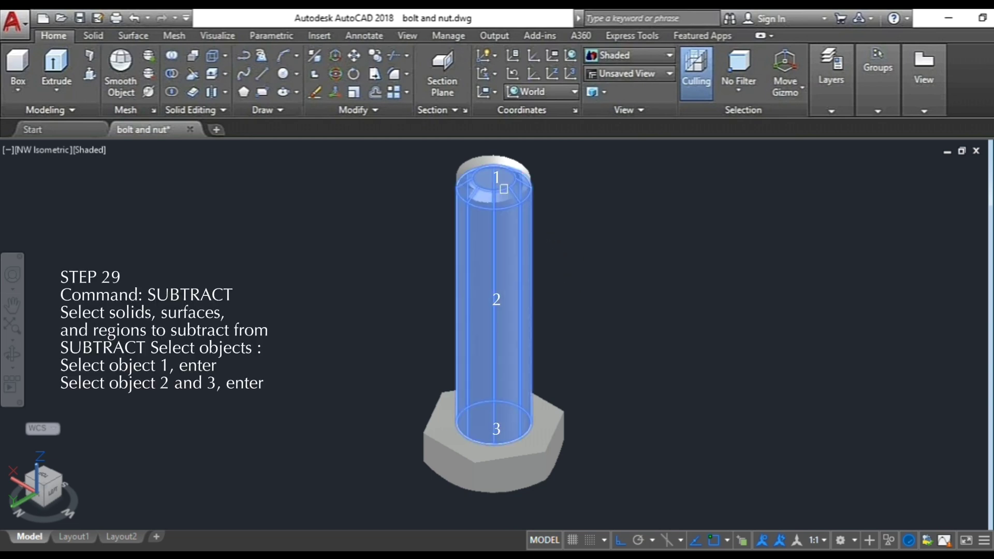
{"action": "key", "text": "Return"}
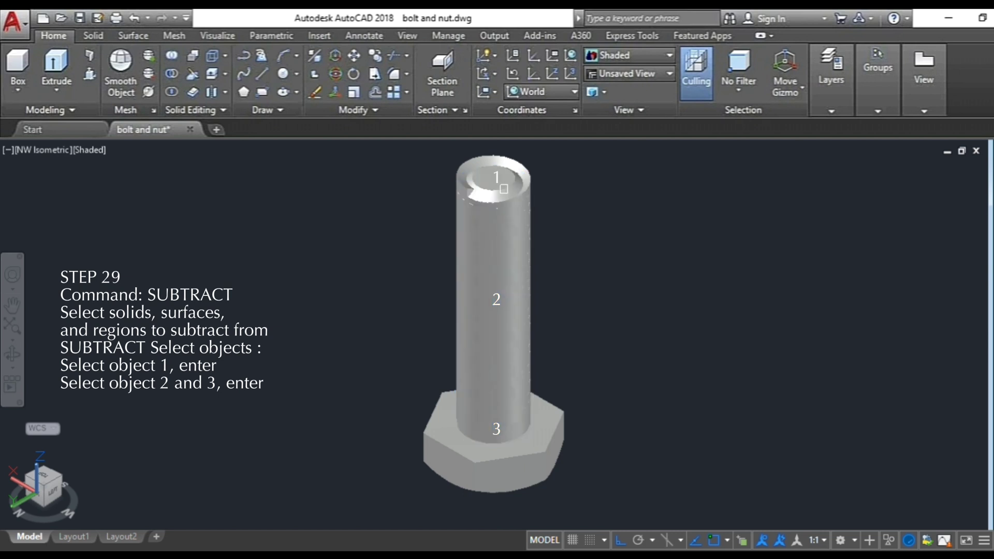
{"action": "left_click", "coordinate": [515, 228]}
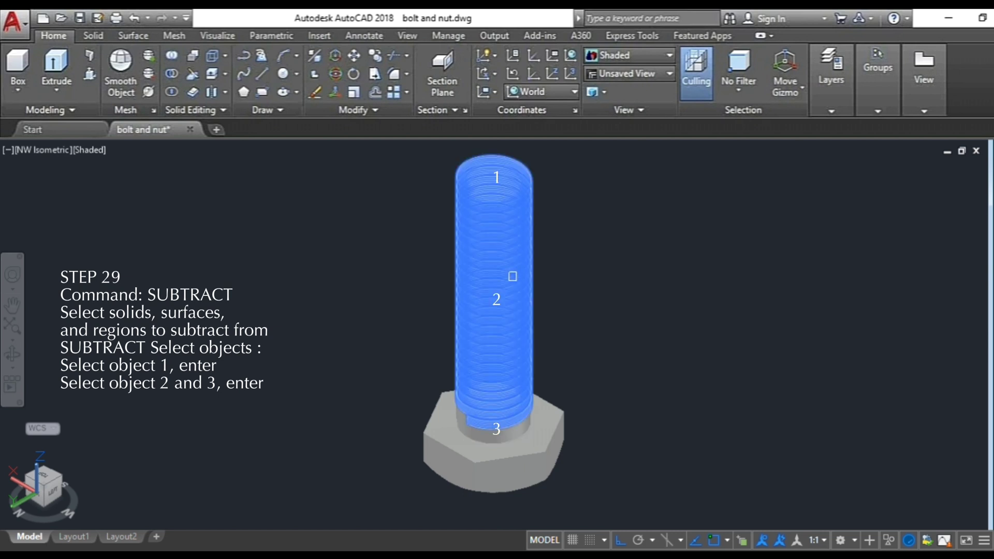
{"action": "left_click", "coordinate": [508, 437]}
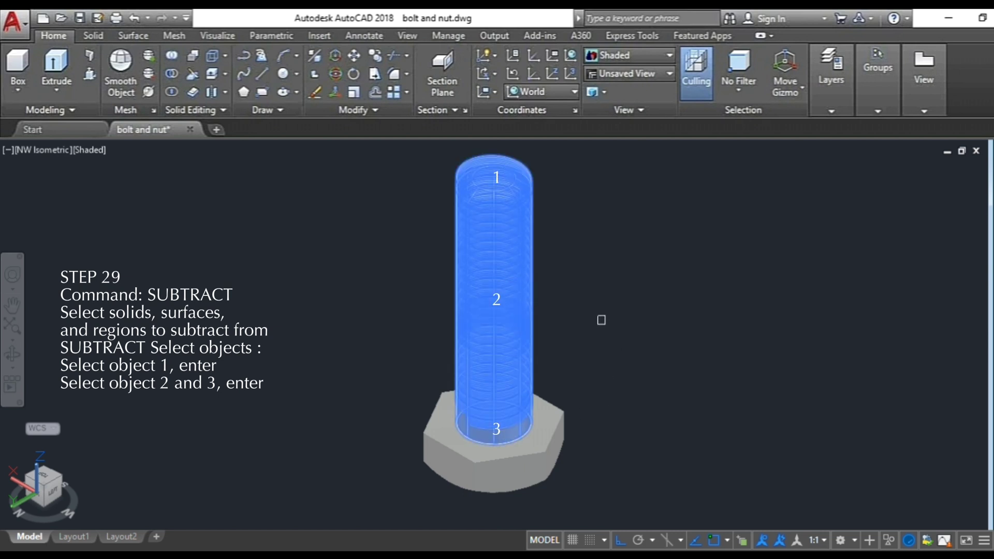
{"action": "key", "text": "Return"}
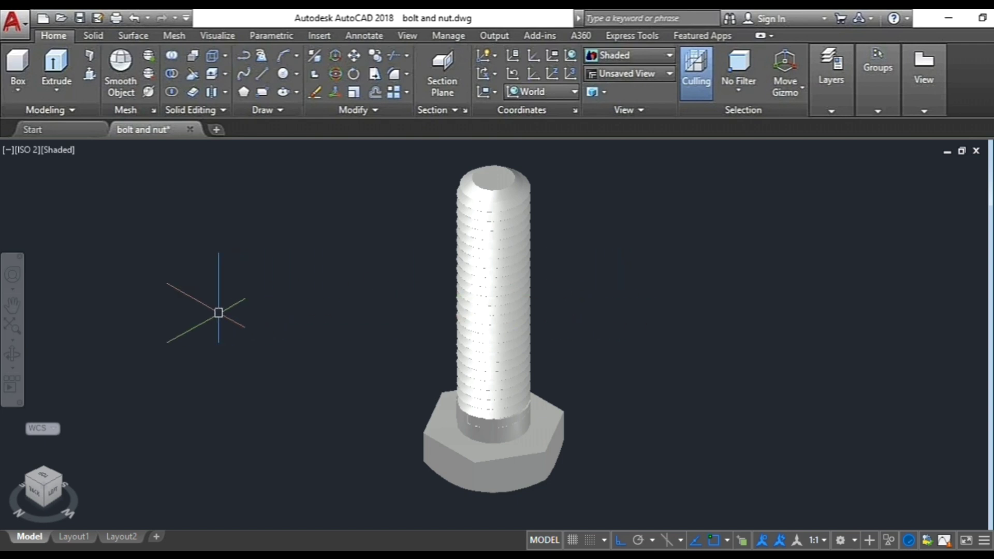
- Orbit around the bolt to examine the cut thread from the side, and restore the previous view
{"action": "left_click", "coordinate": [12, 354]}
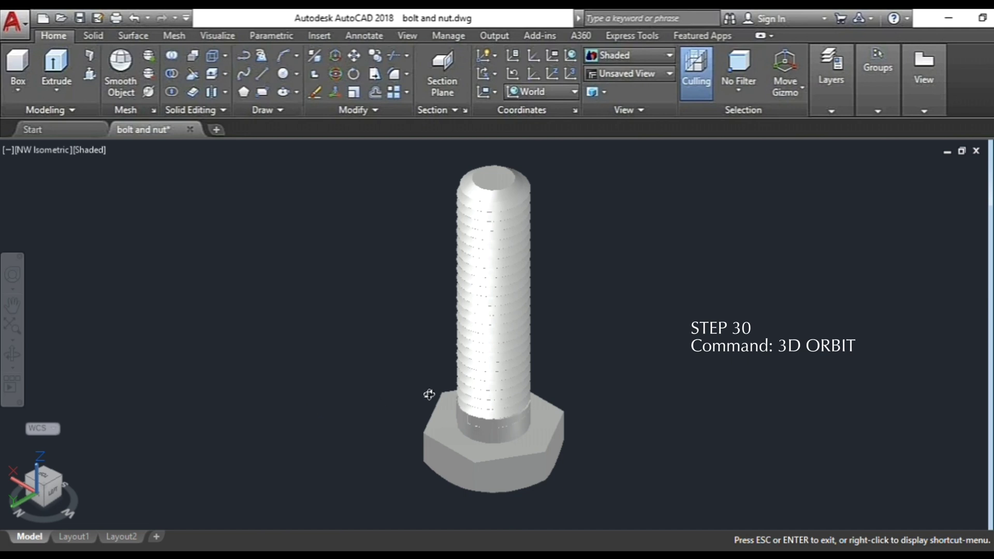
{"action": "left_click_drag", "start_coordinate": [487, 389], "coordinate": [386, 320]}
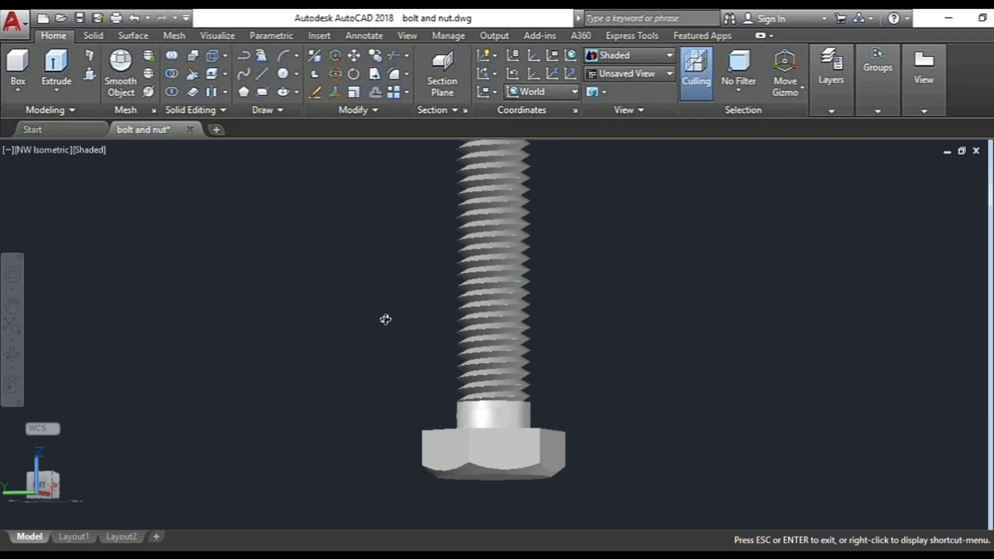
{"action": "key", "text": "Escape"}
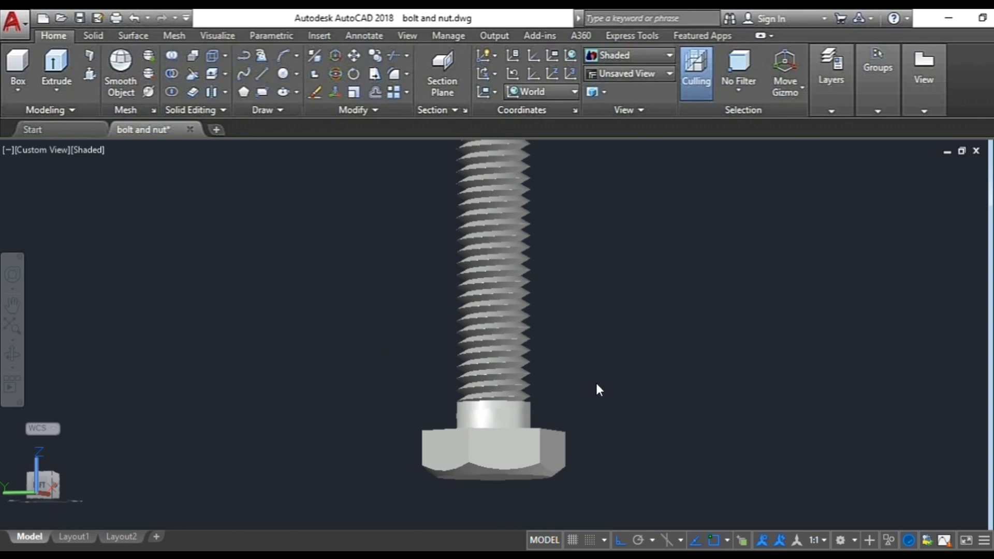
{"action": "key", "text": "ctrl+z"}
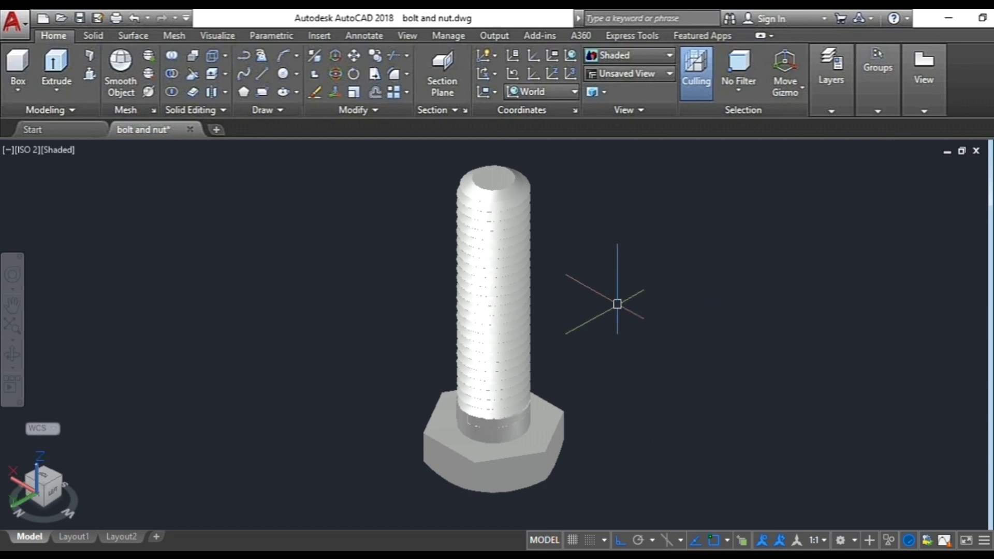
- Draw a circle with a radius of 19 beside the bolt
{"action": "type", "text": "c"}
{"action": "key", "text": "Return"}
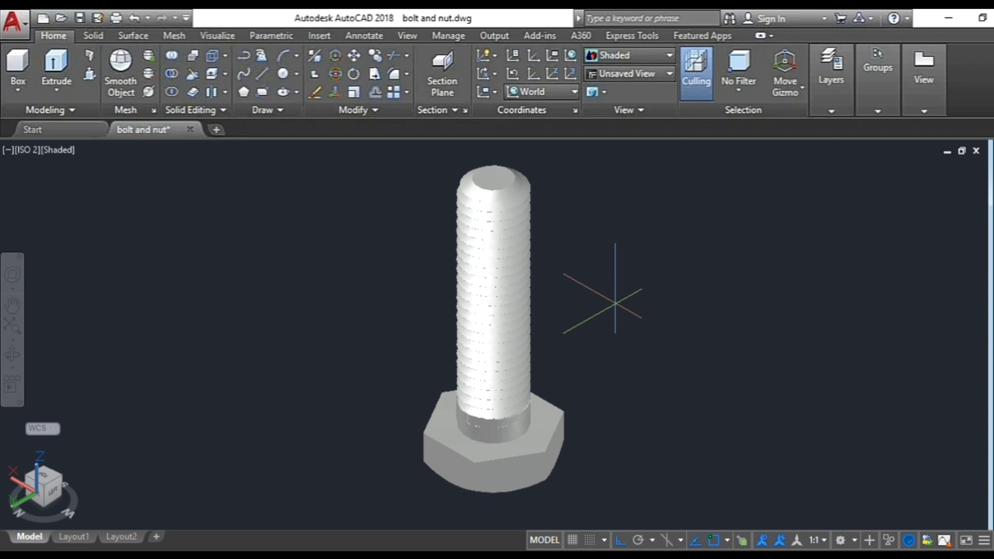
{"action": "left_click", "coordinate": [616, 303]}
{"action": "type", "text": "d"}
{"action": "key", "text": "Return"}
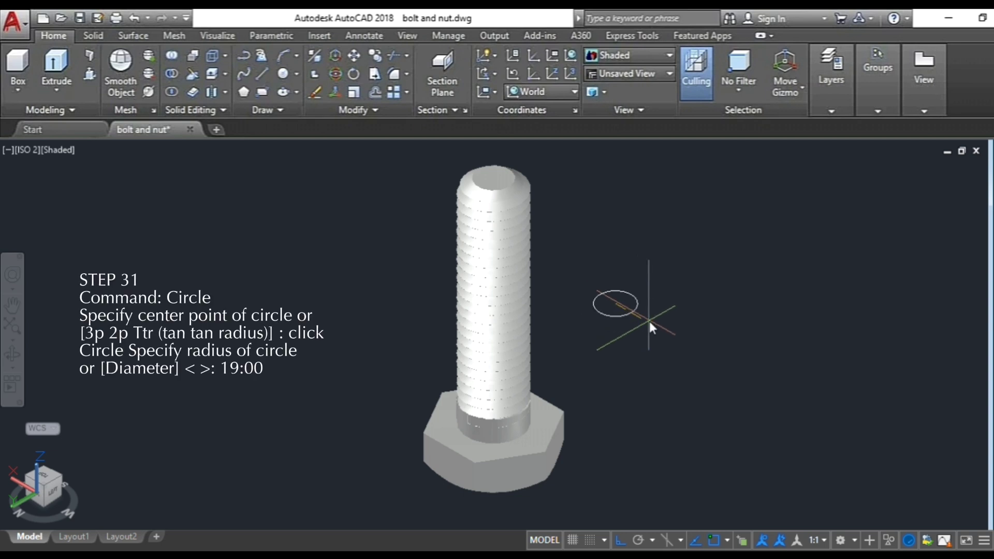
{"action": "type", "text": "19"}
{"action": "key", "text": "Return"}
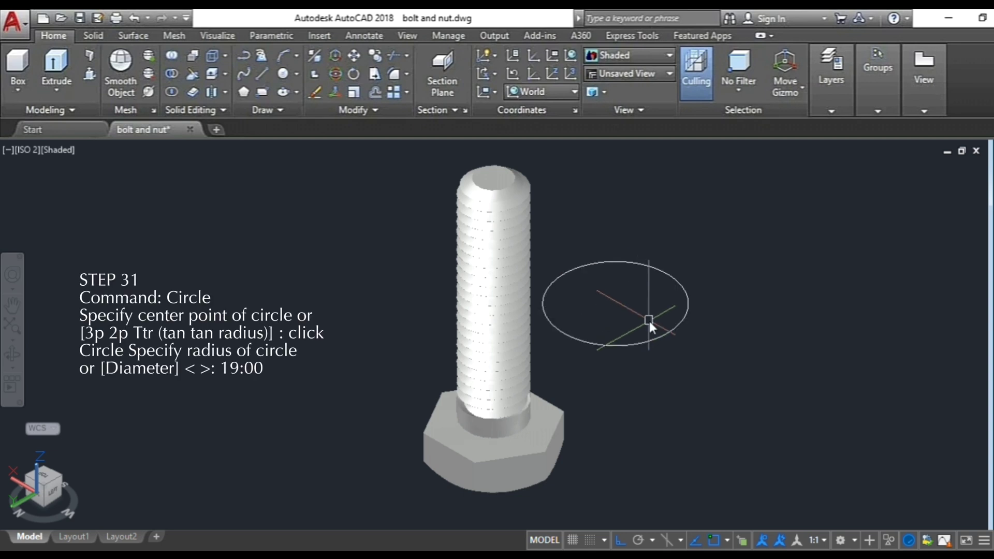
- Draw a six-sided polygon inscribed in the new circle, sharing its centre and reaching its edge
{"action": "type", "text": "pol"}
{"action": "key", "text": "Return"}
{"action": "type", "text": "6"}
{"action": "key", "text": "Return"}
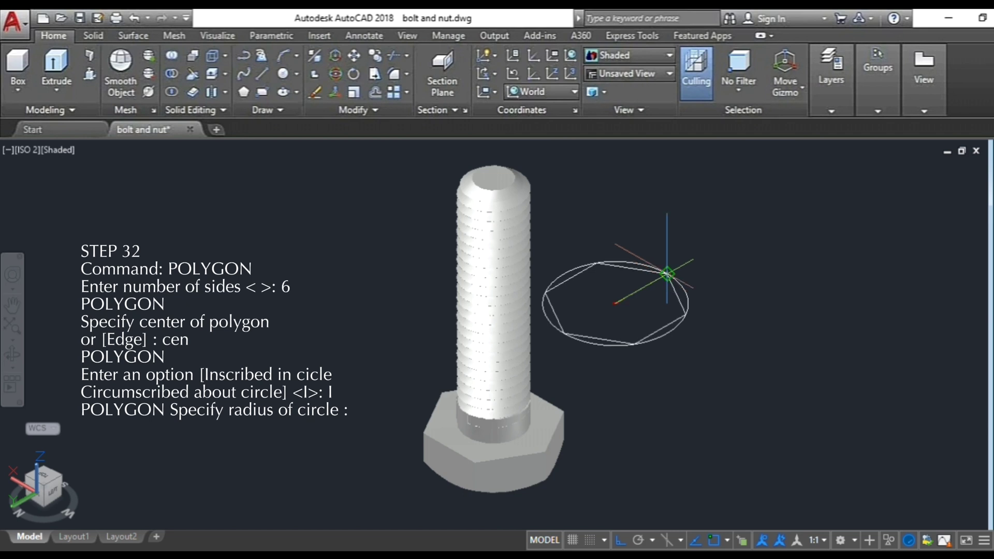
{"action": "left_click", "coordinate": [663, 276]}
- Draw a smaller circle of radius 9.70 at the centre of the hexagon
{"action": "type", "text": "c"}
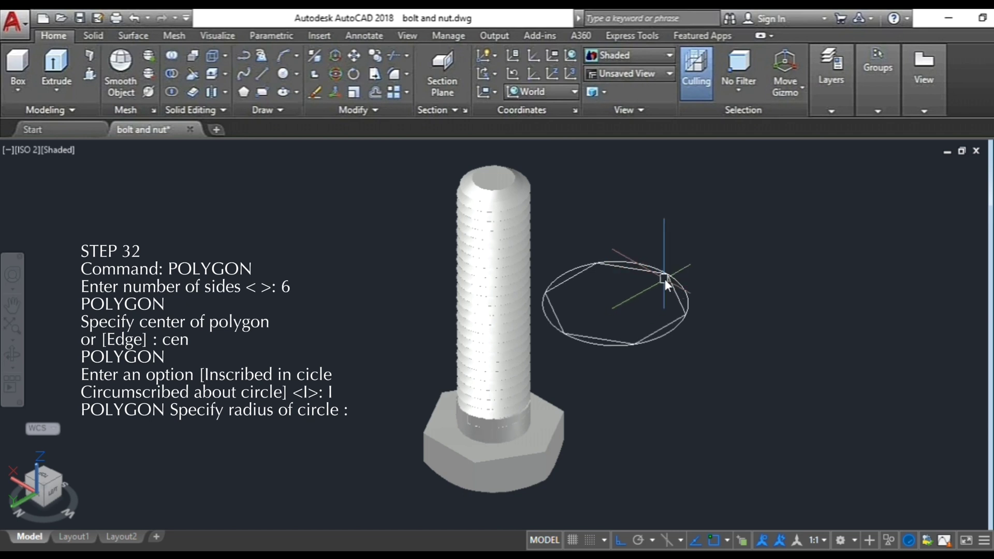
{"action": "key", "text": "Return"}
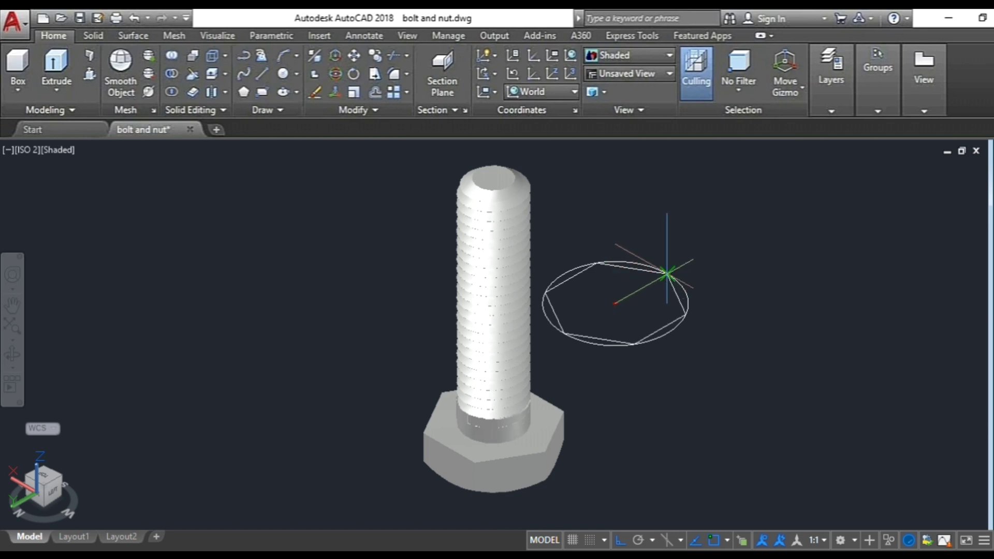
{"action": "left_click", "coordinate": [615, 304]}
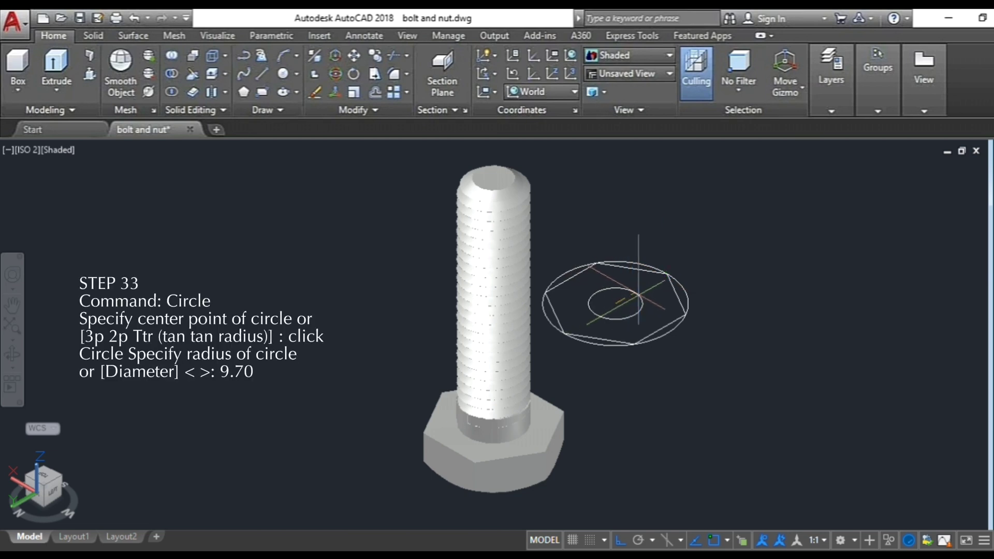
{"action": "type", "text": "9.70"}
{"action": "key", "text": "Return"}
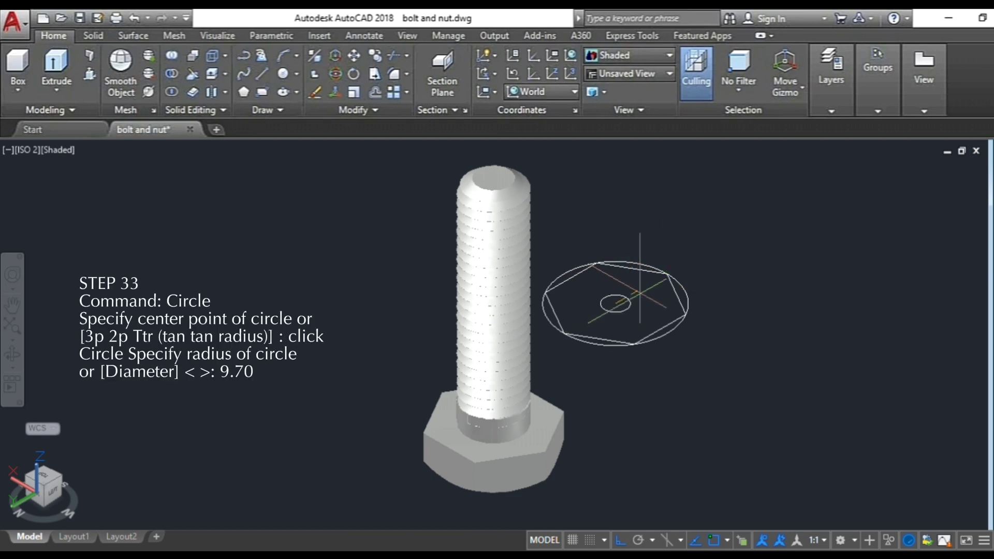
{"action": "key", "text": "Return"}
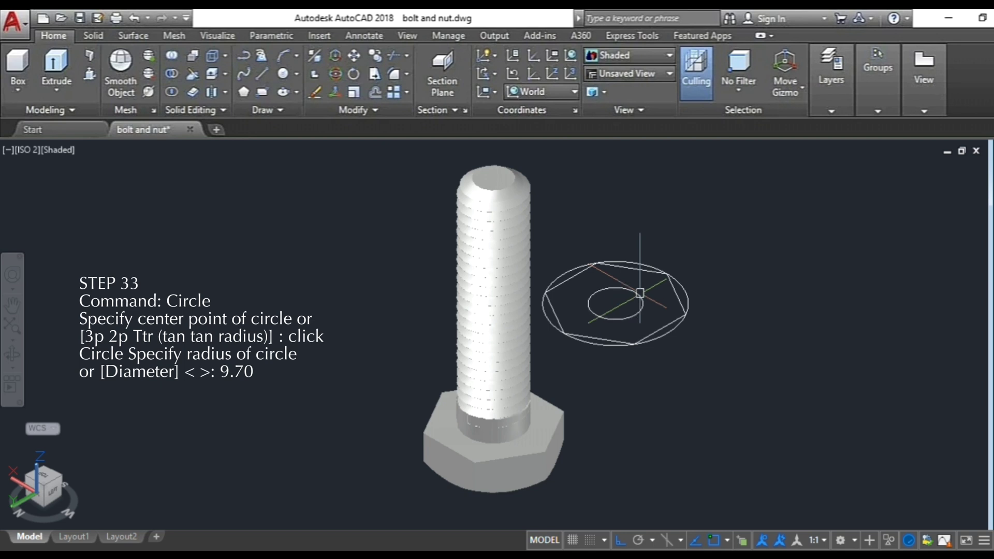
- Extrude both circles and the hexagon to a height of 10
{"action": "type", "text": "EXT"}
{"action": "key", "text": "Return"}
{"action": "left_click", "coordinate": [701, 251]}
{"action": "left_click", "coordinate": [617, 297]}
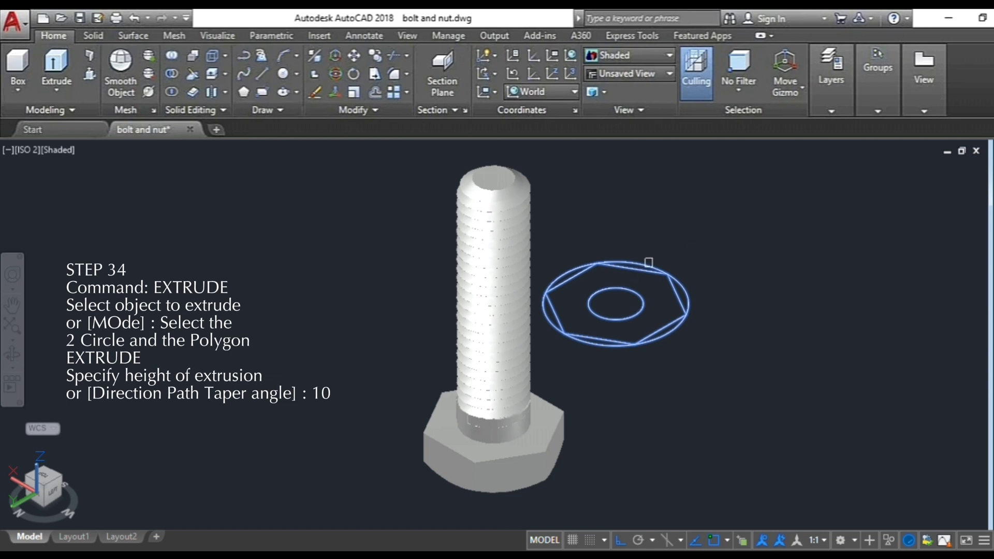
{"action": "key", "text": "Return"}
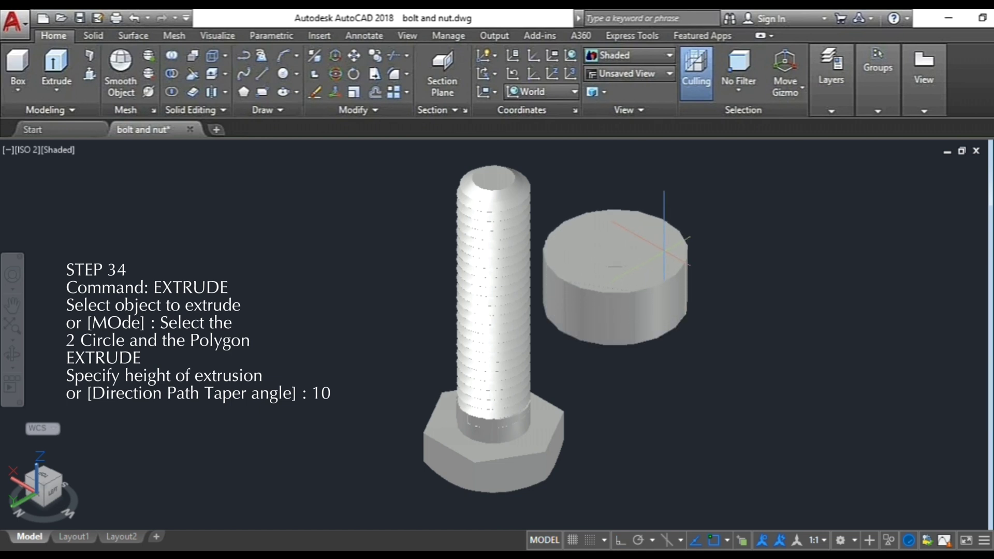
{"action": "type", "text": "10"}
{"action": "key", "text": "Return"}
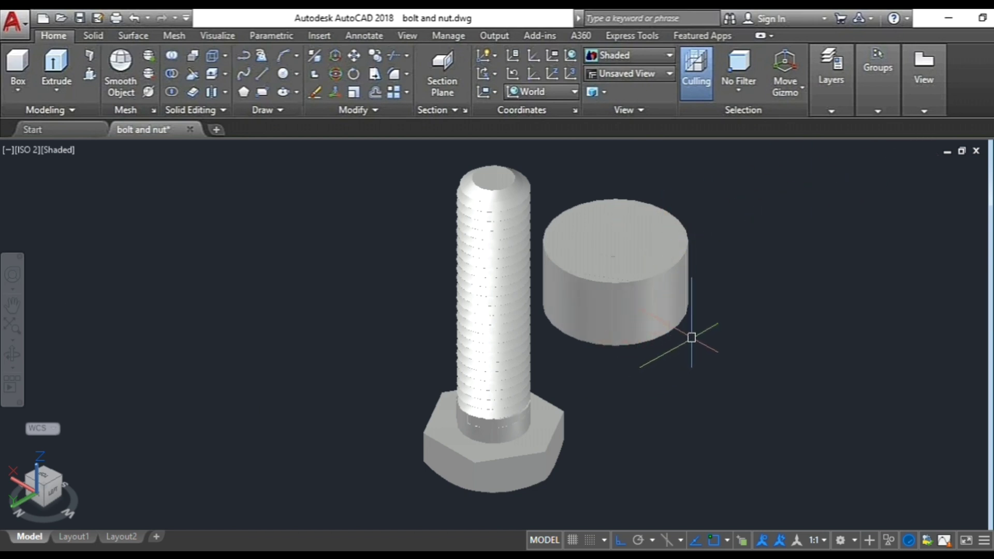
- Chamfer the outer cylinder's upper and lower edges with distances 1.5 and 2.0, and intersect it with the hexagonal prism
{"action": "key", "text": "Return"}
{"action": "left_click", "coordinate": [671, 296]}
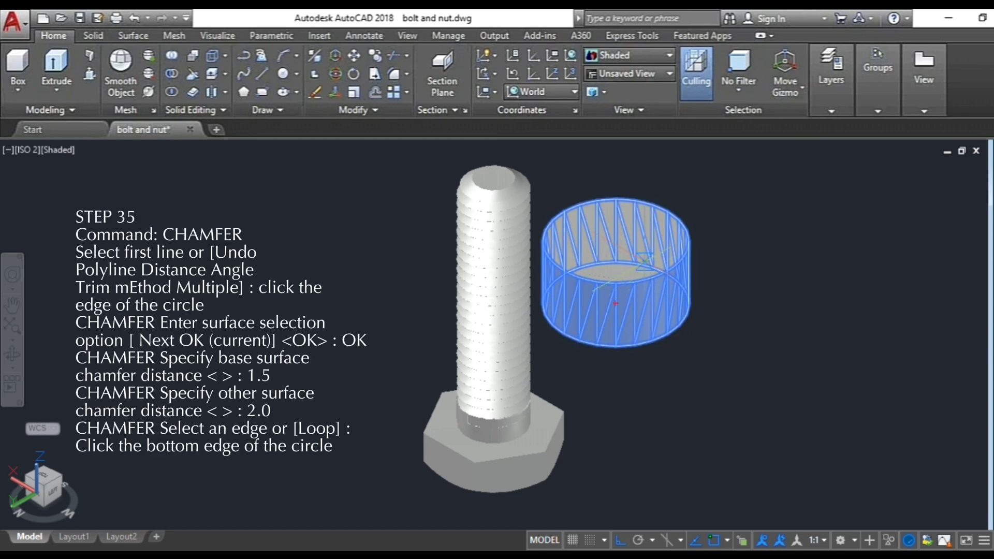
{"action": "key", "text": "Return"}
{"action": "left_click", "coordinate": [646, 278]}
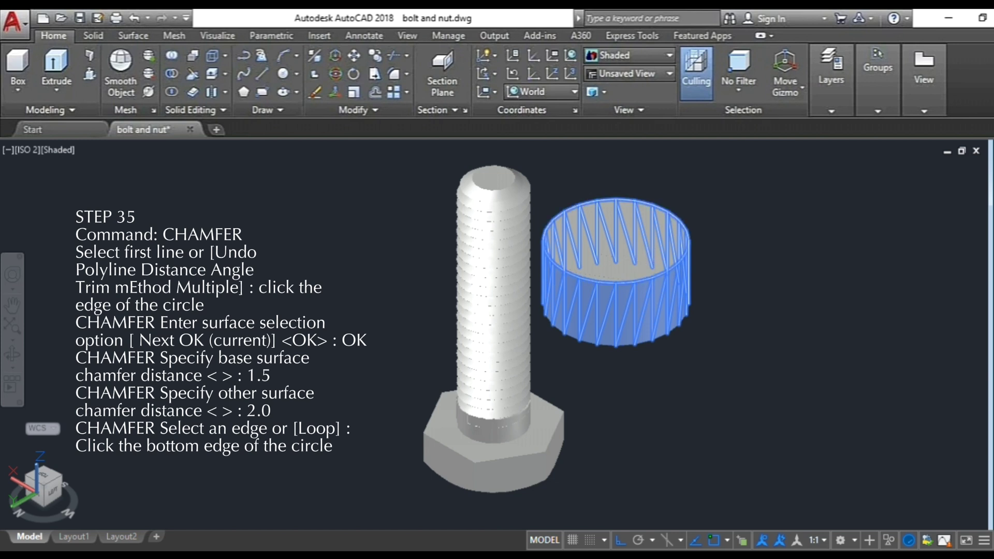
{"action": "key", "text": "Return"}
{"action": "key", "text": "Return"}
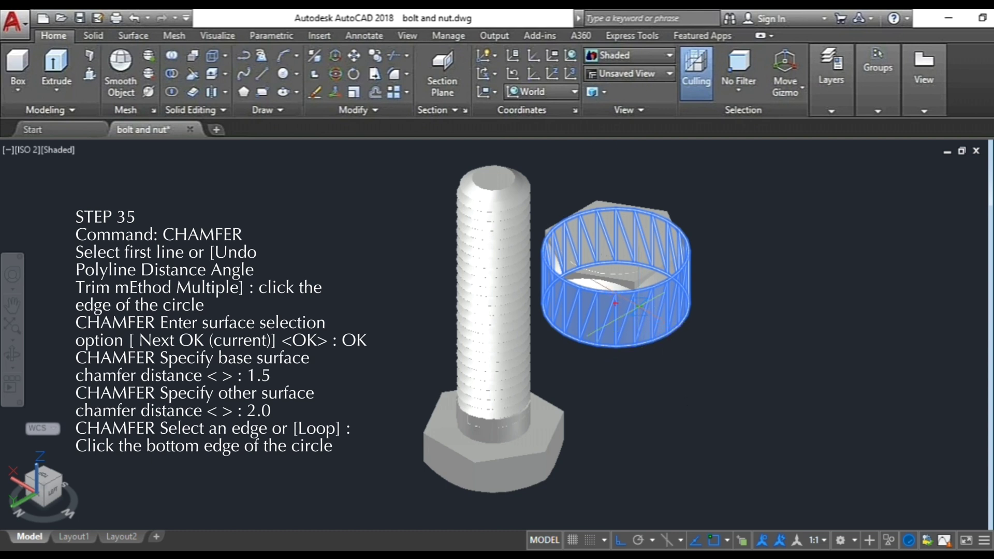
{"action": "left_click", "coordinate": [646, 340]}
{"action": "key", "text": "Return"}
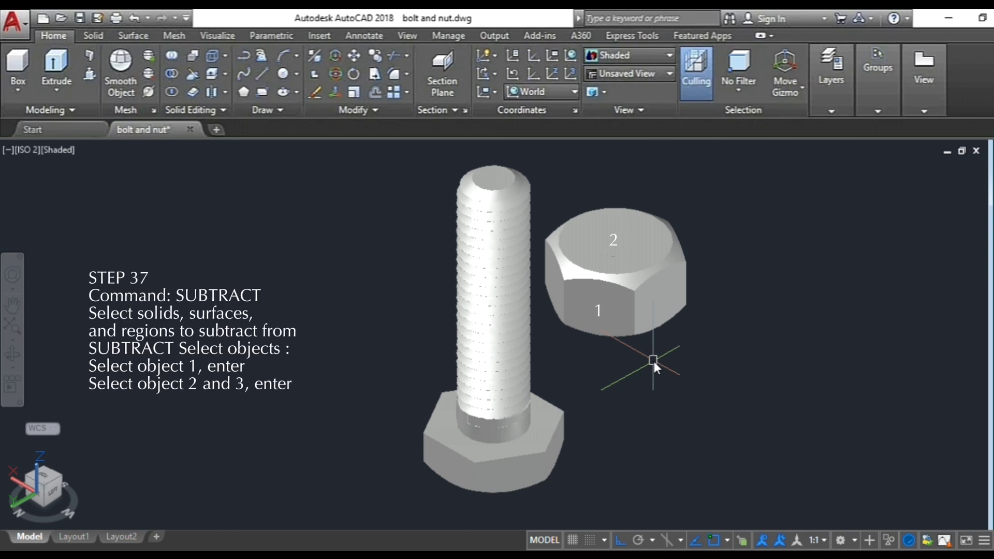
- Subtract the inner cylinder from the chamfered hexagonal solid to open the nut's hole
{"action": "type", "text": "su"}
{"action": "key", "text": "Return"}
{"action": "left_click", "coordinate": [645, 267]}
{"action": "key", "text": "Return"}
{"action": "left_click", "coordinate": [618, 244]}
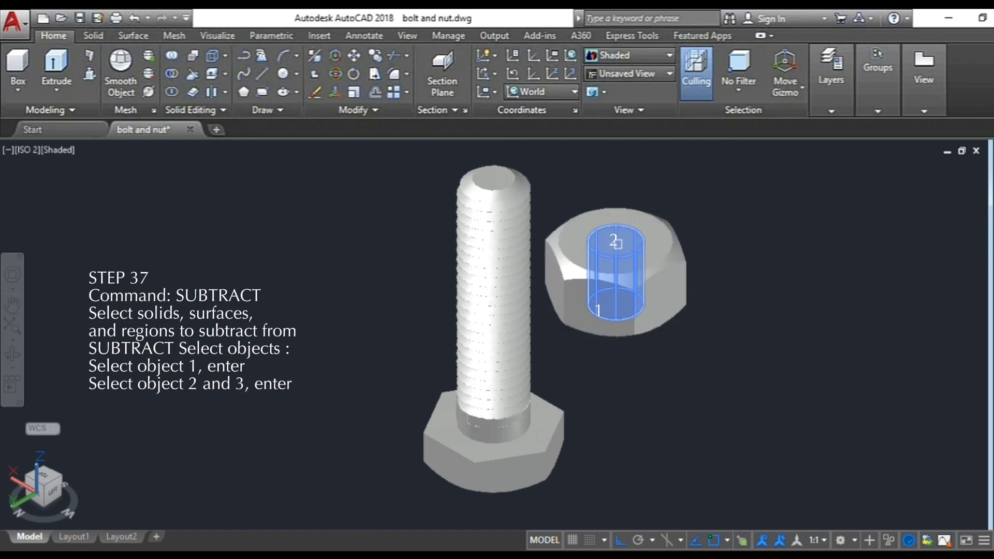
{"action": "key", "text": "Return"}
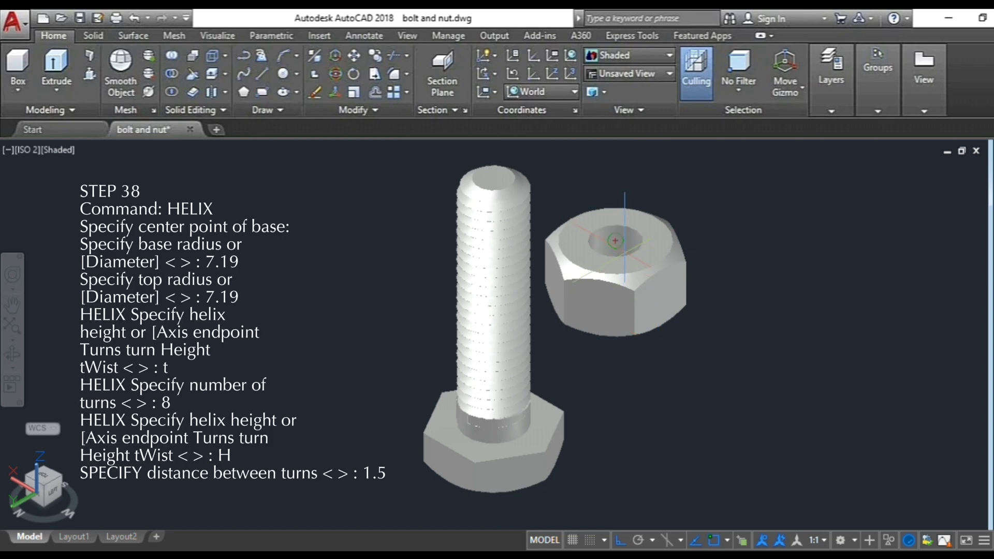
- Draw a helix from the centre of the nut's upper hole with base and top radii 7.19, 8 turns and 1.5 between turns
{"action": "left_click", "coordinate": [615, 240]}
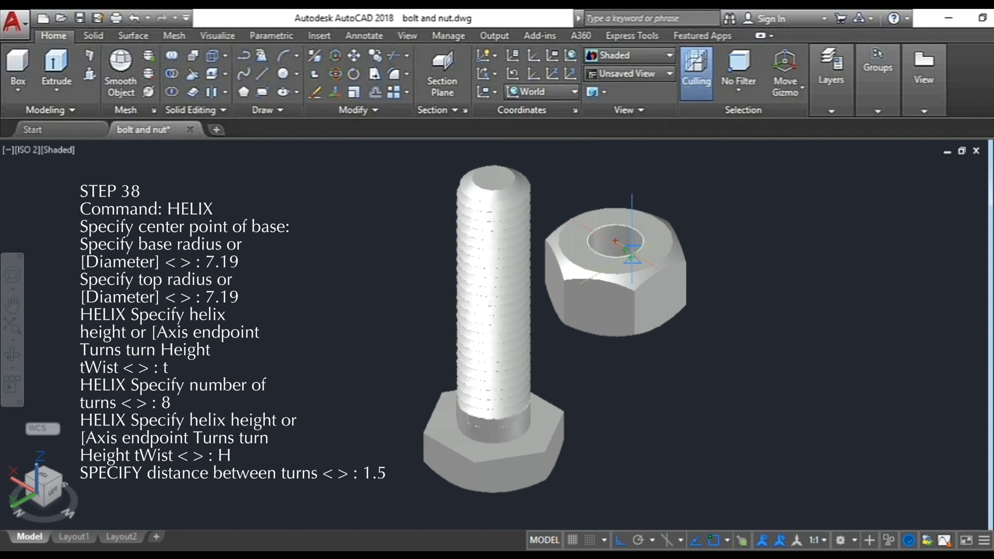
{"action": "left_click", "coordinate": [632, 254]}
{"action": "left_click", "coordinate": [632, 254]}
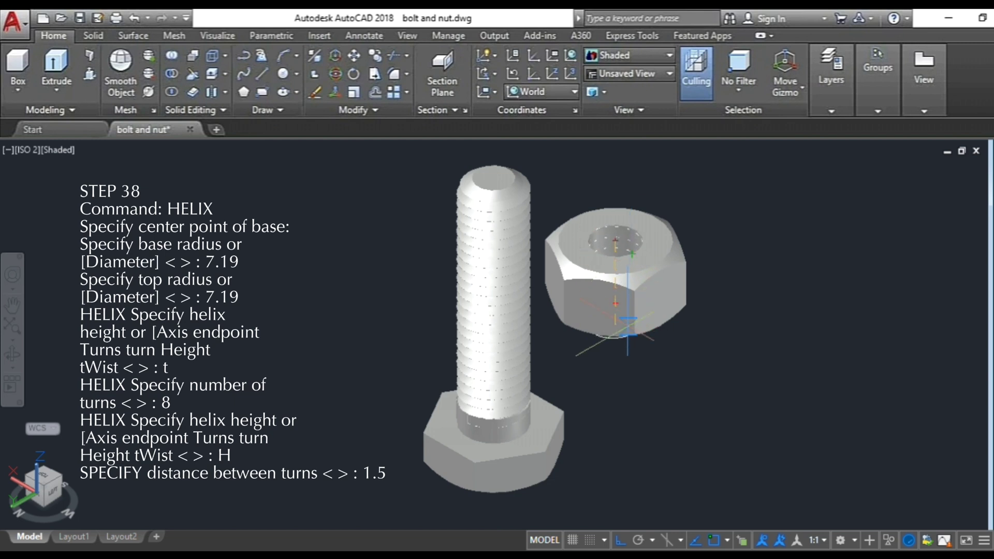
{"action": "type", "text": "t"}
{"action": "key", "text": "Return"}
{"action": "type", "text": "8"}
{"action": "key", "text": "Return"}
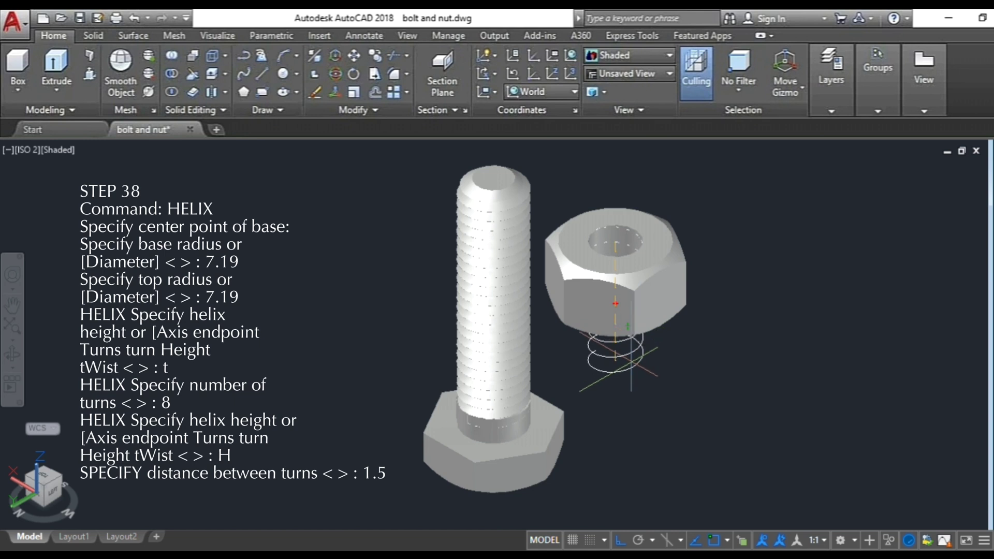
{"action": "type", "text": "h"}
{"action": "key", "text": "Return"}
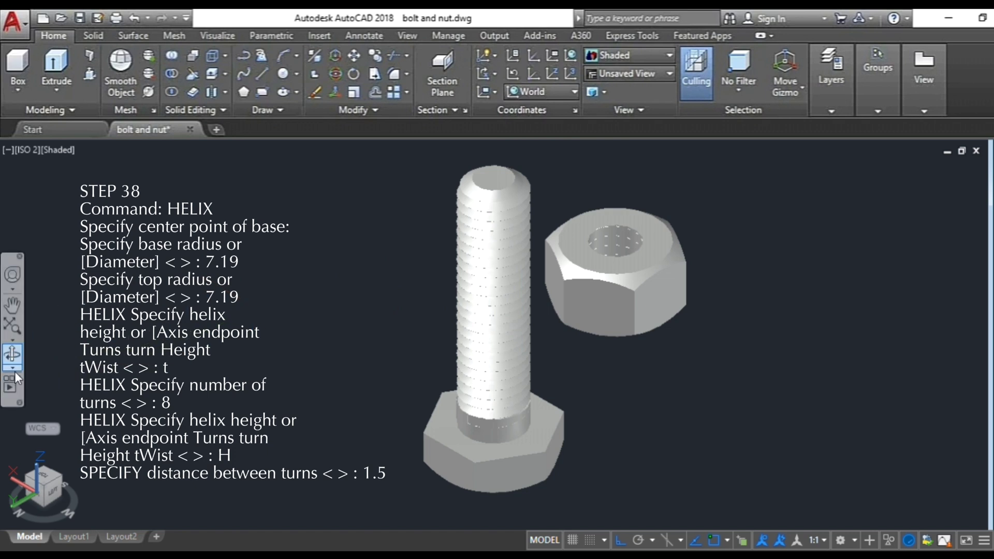
{"action": "left_click", "coordinate": [15, 356]}
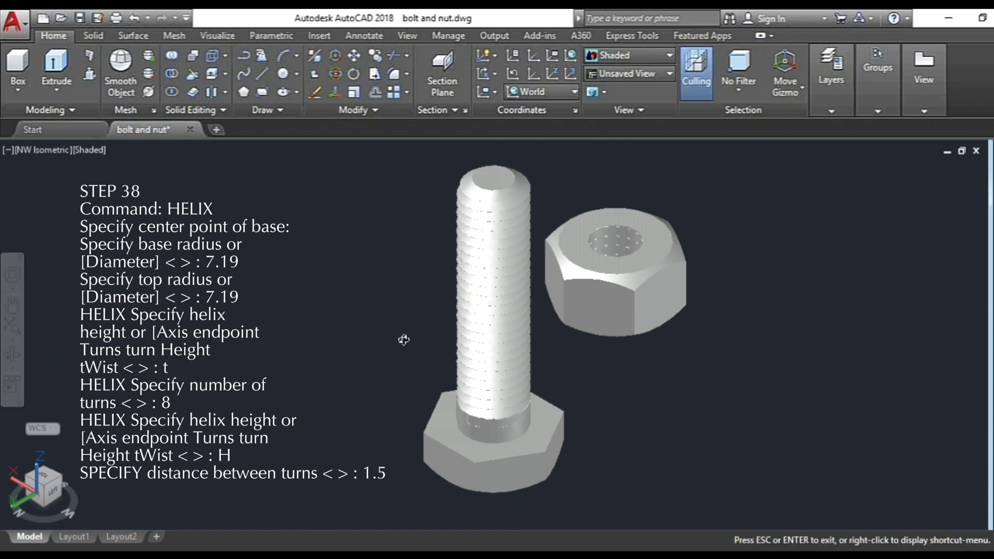
{"action": "mouse_move", "coordinate": [404, 340]}
{"action": "left_mouse_down"}
{"action": "mouse_move", "coordinate": [408, 277]}
{"action": "mouse_move", "coordinate": [402, 337]}
{"action": "left_mouse_up"}
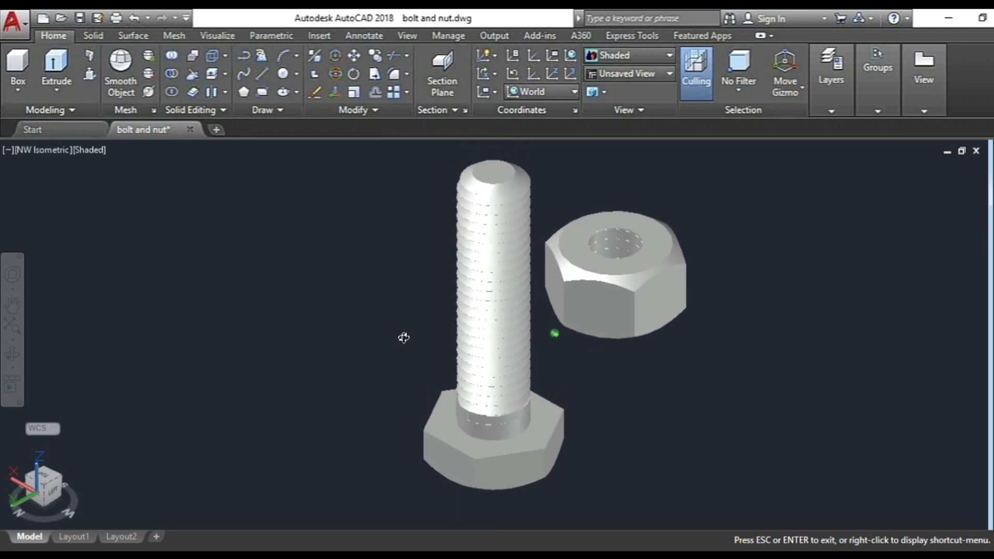
{"action": "key", "text": "Escape"}
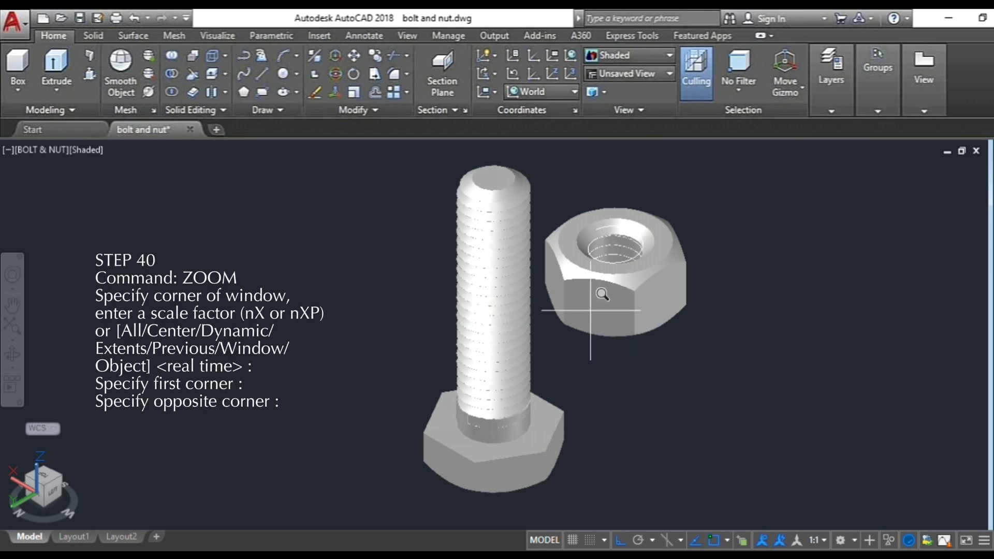
- Draw a three-sided polygon by its edge beside the nut, with an edge length of 1.49
{"action": "left_click", "coordinate": [546, 186]}
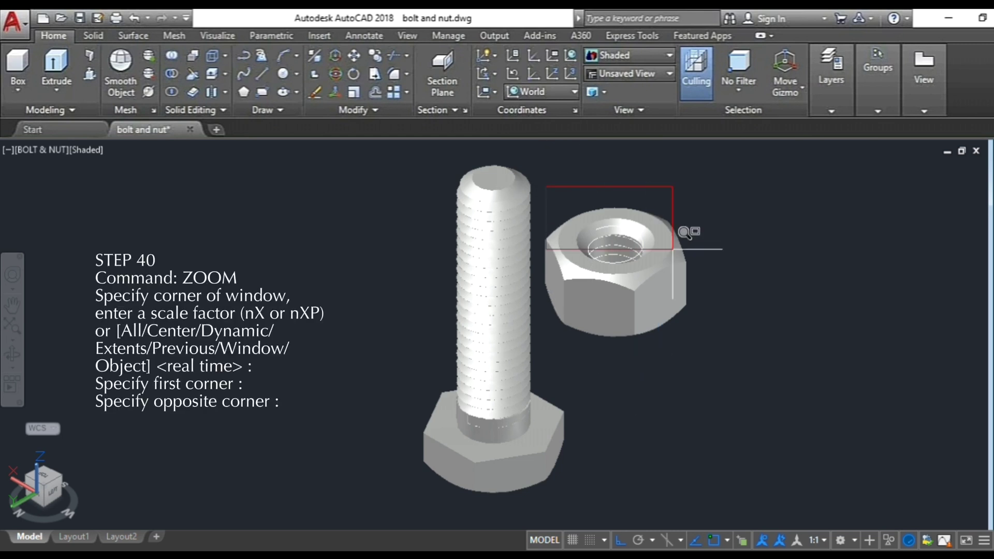
{"action": "left_click", "coordinate": [751, 318]}
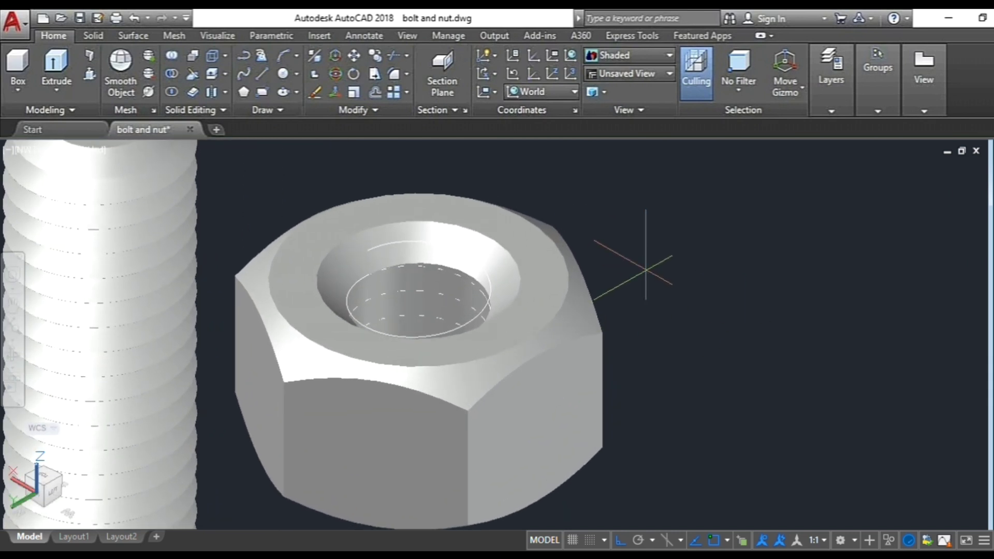
{"action": "left_click", "coordinate": [656, 255]}
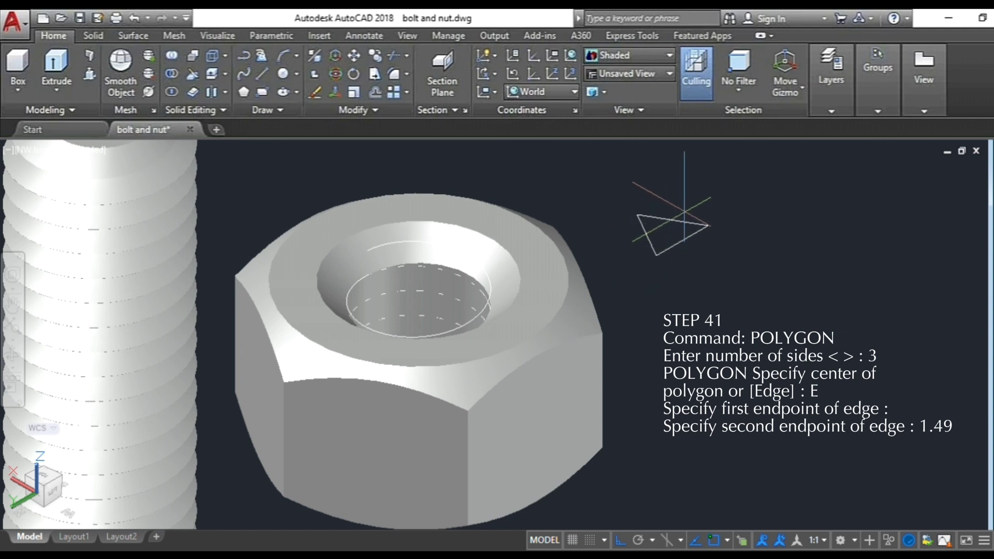
{"action": "type", "text": "1.49"}
{"action": "key", "text": "Return"}
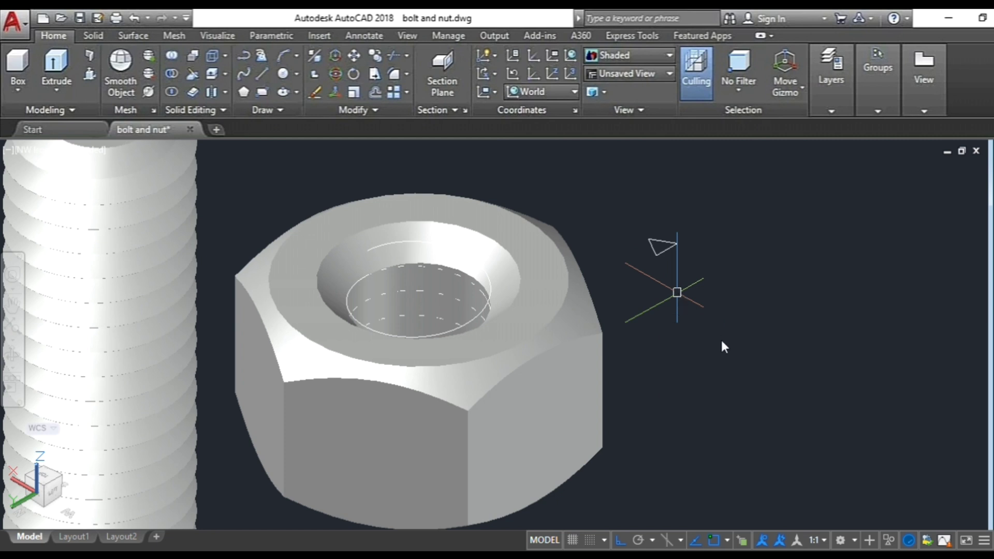
- Rotate the small triangle 90 degrees in 3D so that it stands upright
{"action": "left_click", "coordinate": [722, 343]}
{"action": "left_click", "coordinate": [666, 246]}
{"action": "key", "text": "Return"}
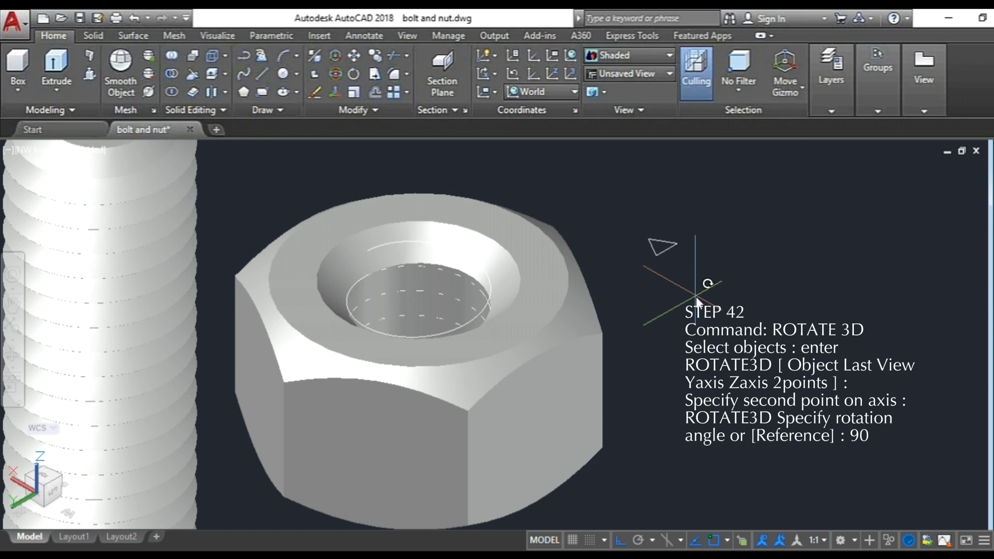
{"action": "type", "text": "90"}
{"action": "key", "text": "Return"}
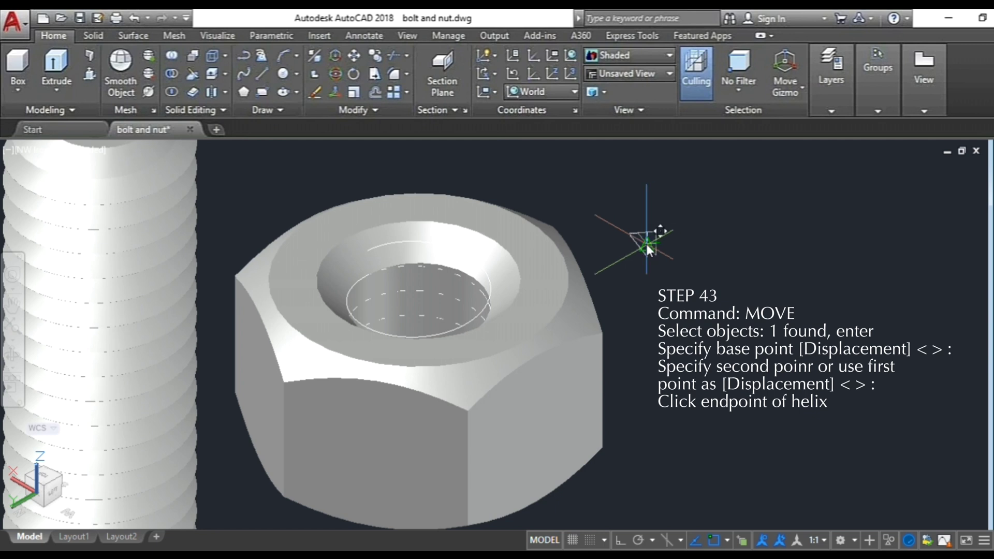
- Move the triangle by its vertical edge's midpoint to the upper endpoint of the nut's helix and sweep it along the helix
{"action": "left_click", "coordinate": [647, 243]}
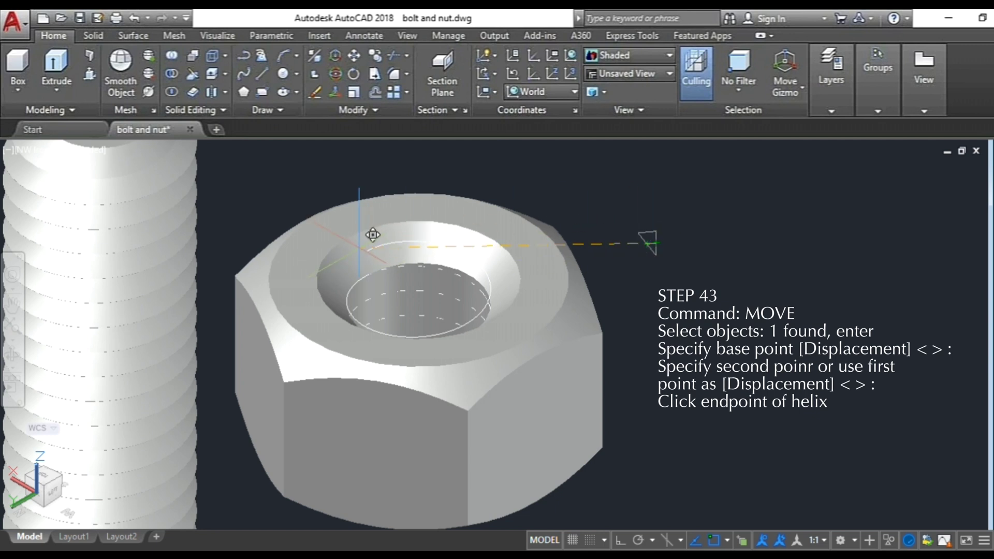
{"action": "left_click", "coordinate": [361, 248]}
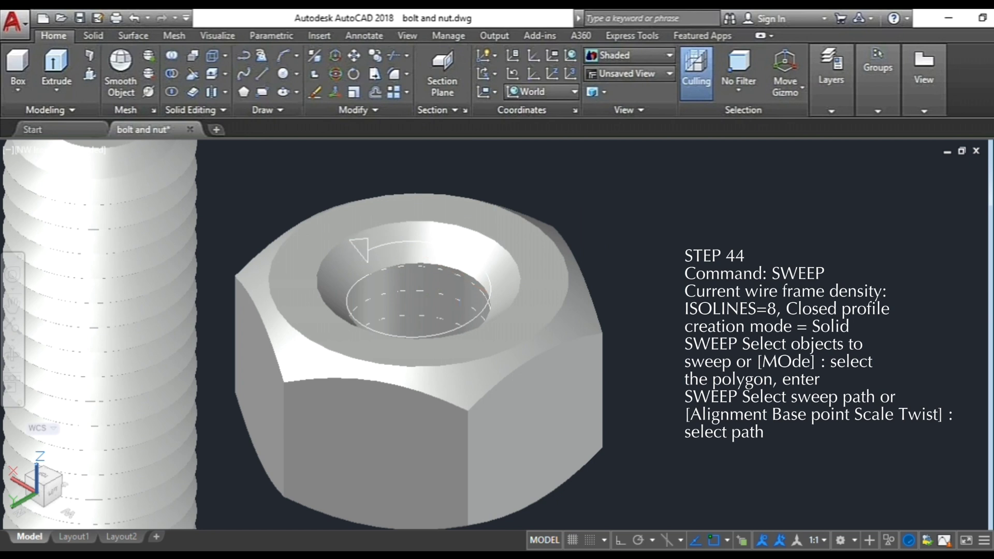
{"action": "left_click", "coordinate": [487, 290]}
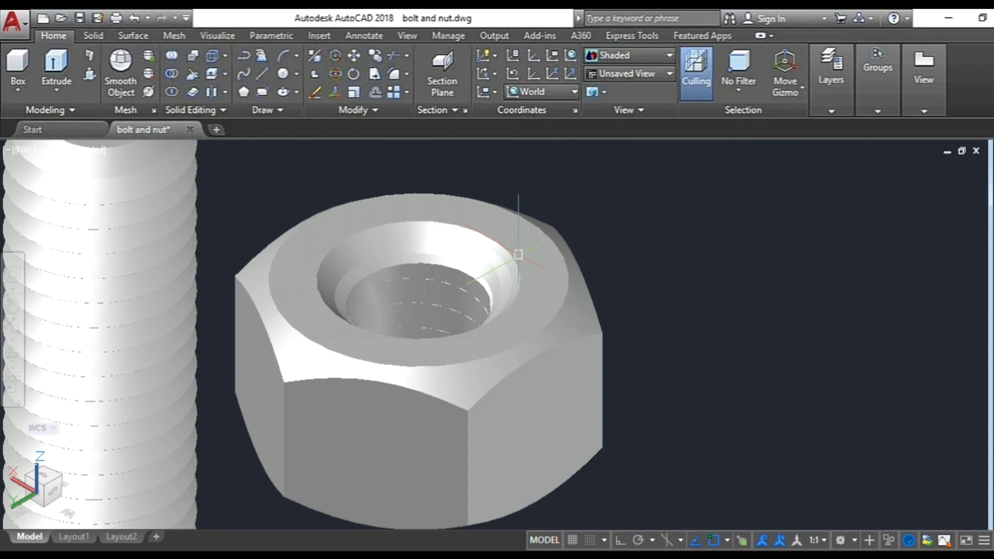
- Examine the threaded nut and the bolt side by side in the whole model from a different angle
{"action": "scroll", "coordinate": [518, 254], "scroll_direction": "down", "scroll_amount": 2}
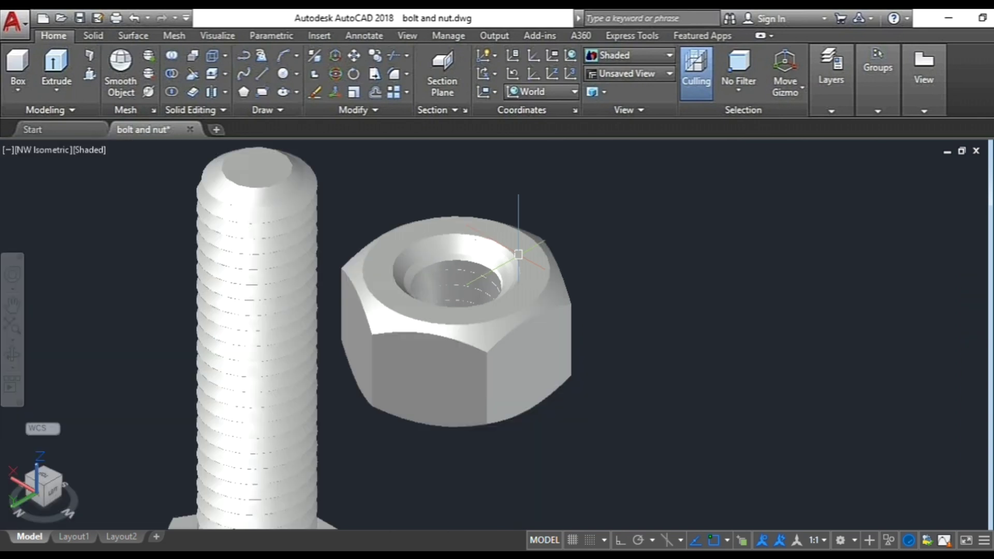
{"action": "scroll", "coordinate": [518, 254], "scroll_direction": "down", "scroll_amount": 4}
{"action": "middle_click_drag", "start_coordinate": [509, 265], "coordinate": [545, 283]}
{"action": "key", "text": "Escape"}
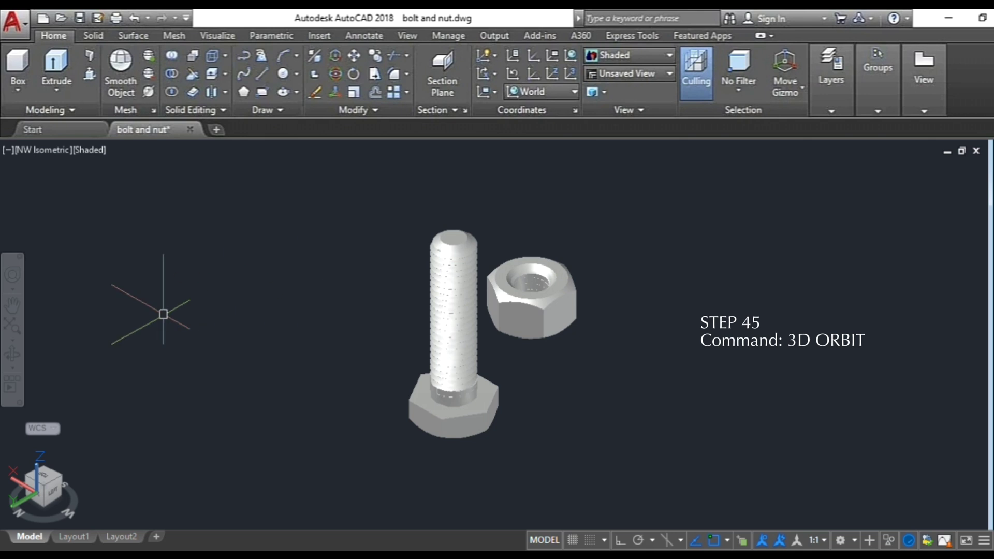
{"action": "left_click", "coordinate": [12, 354]}
{"action": "left_click_drag", "start_coordinate": [454, 380], "coordinate": [389, 375]}
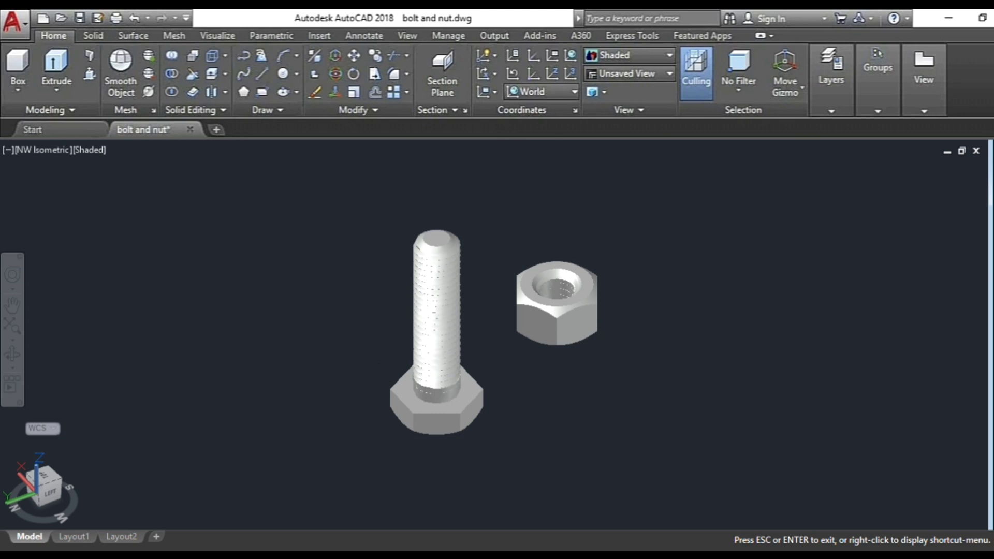
{"action": "key", "text": "Escape"}
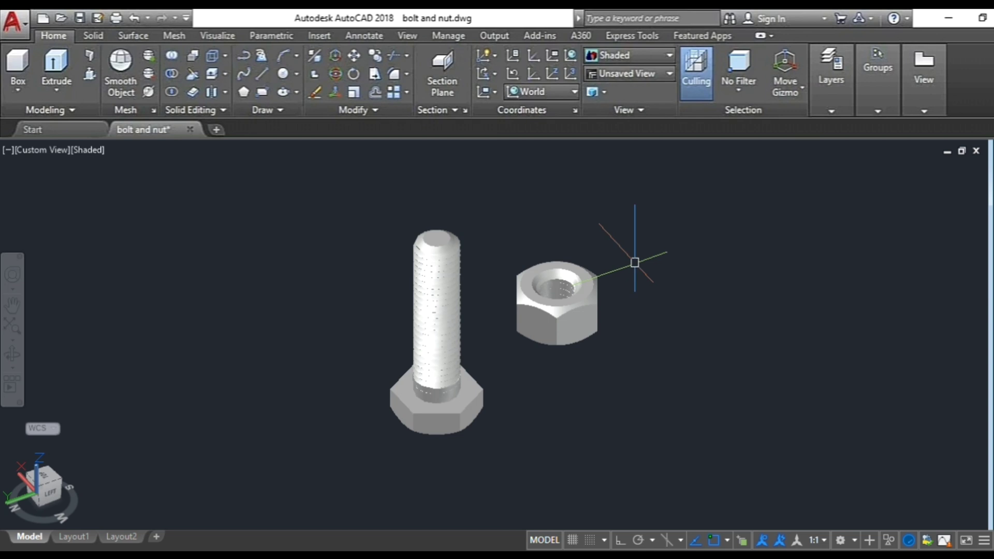
- Move the nut from the centre of its hole to the centre of the bolt's upper end
{"action": "type", "text": "m"}
{"action": "key", "text": "Return"}
{"action": "left_click", "coordinate": [625, 246]}
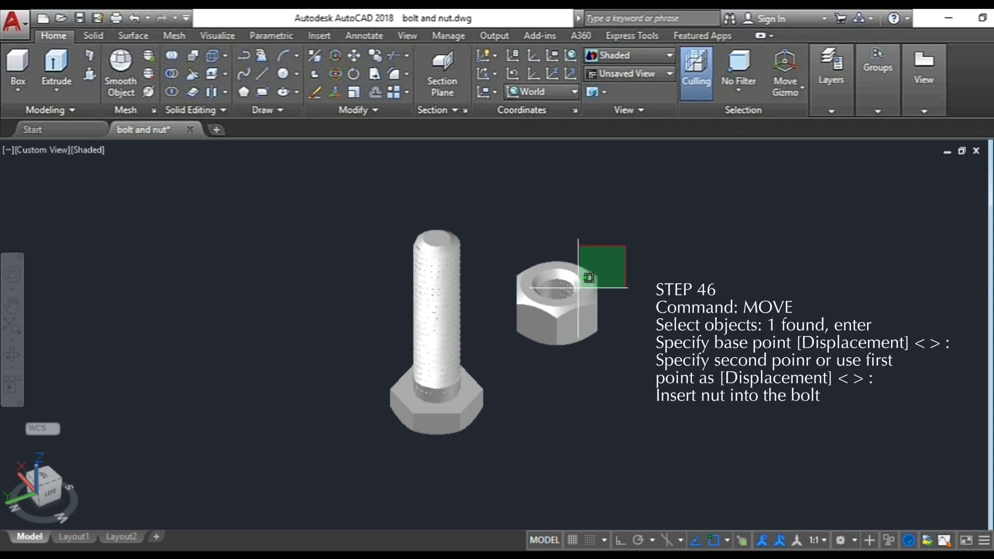
{"action": "left_click", "coordinate": [496, 362]}
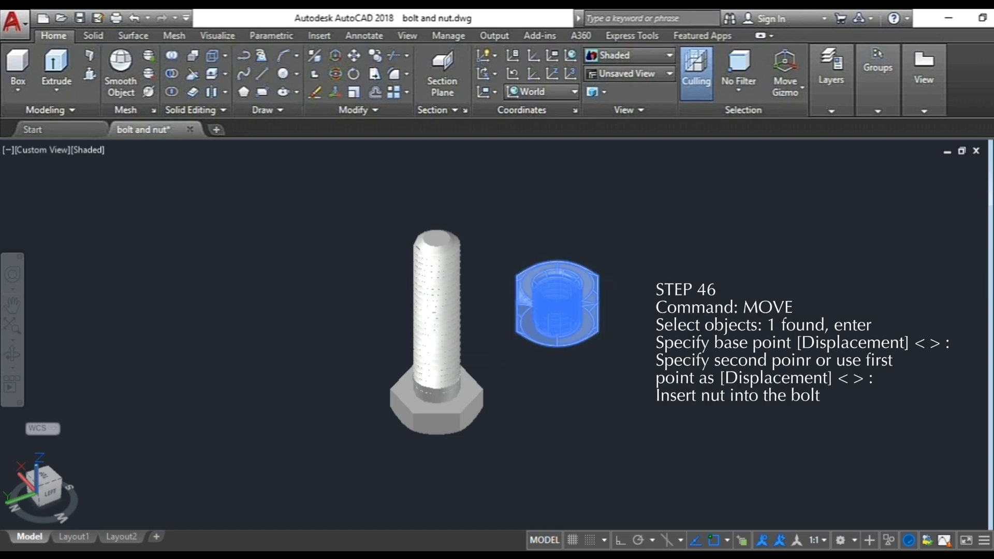
{"action": "key", "text": "Return"}
{"action": "left_click", "coordinate": [557, 290]}
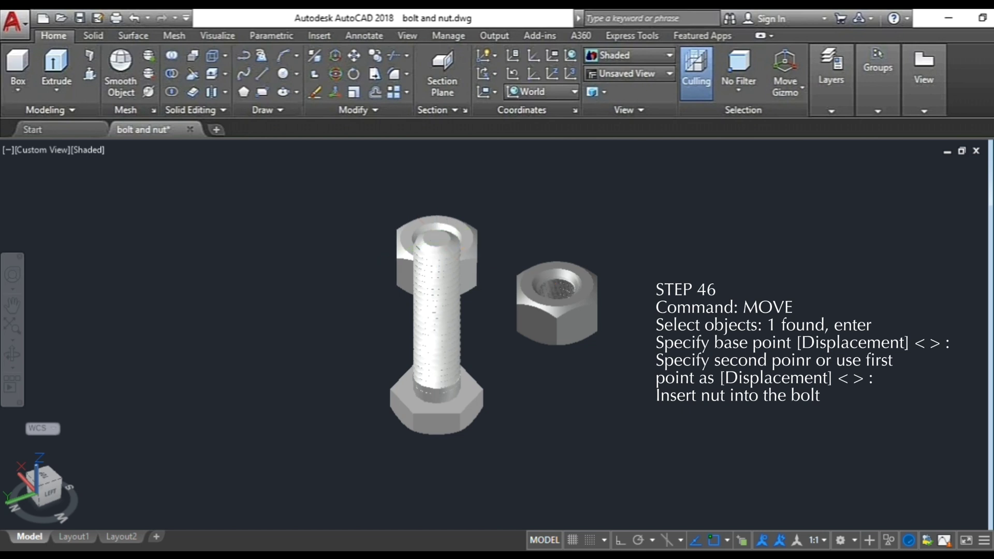
{"action": "left_click", "coordinate": [438, 248]}
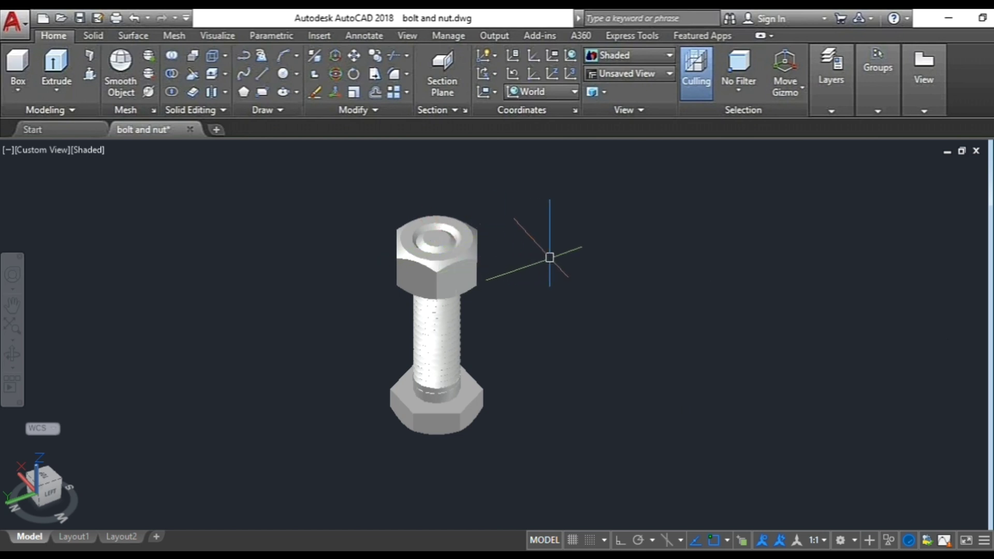
{"action": "key", "text": "Return"}
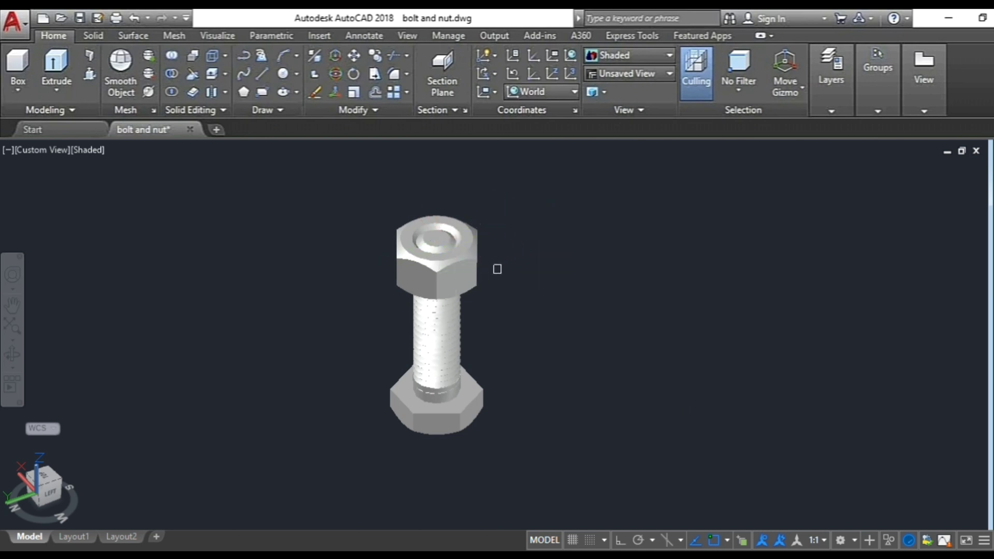
{"action": "left_click", "coordinate": [474, 281]}
{"action": "left_click", "coordinate": [448, 238]}
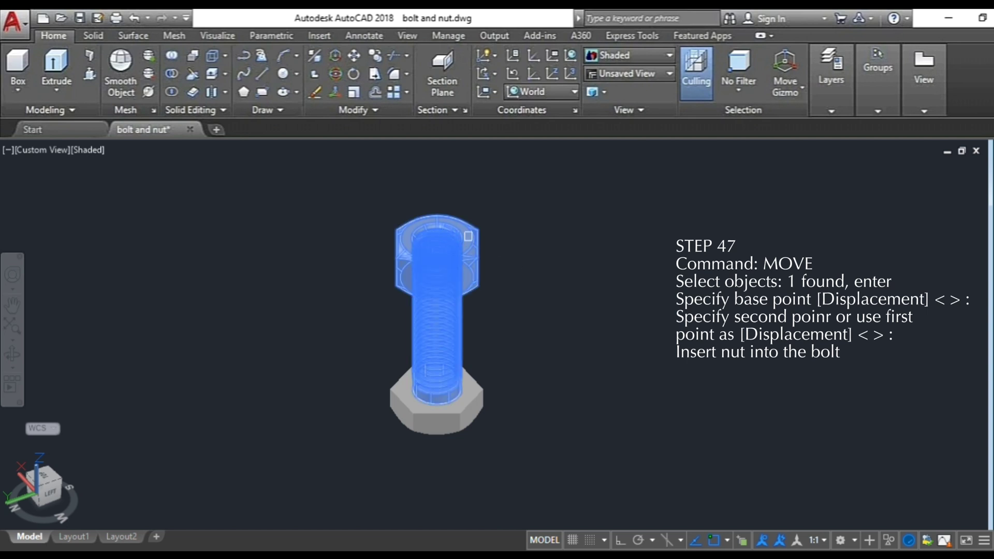
{"action": "key", "text": "Return"}
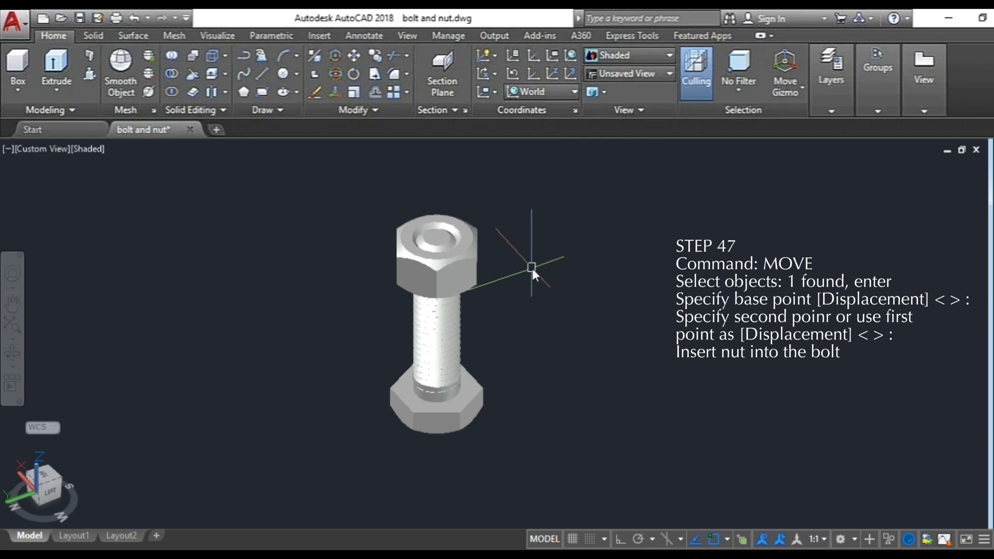
- Move the nut straight down the bolt so that it sits partway along the threaded shank
{"action": "left_click", "coordinate": [512, 217]}
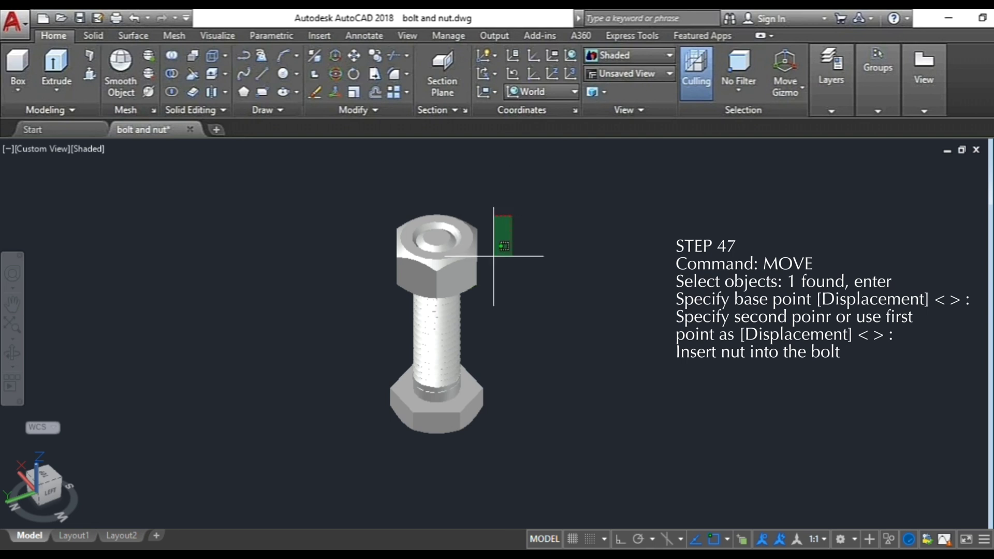
{"action": "left_click", "coordinate": [472, 286]}
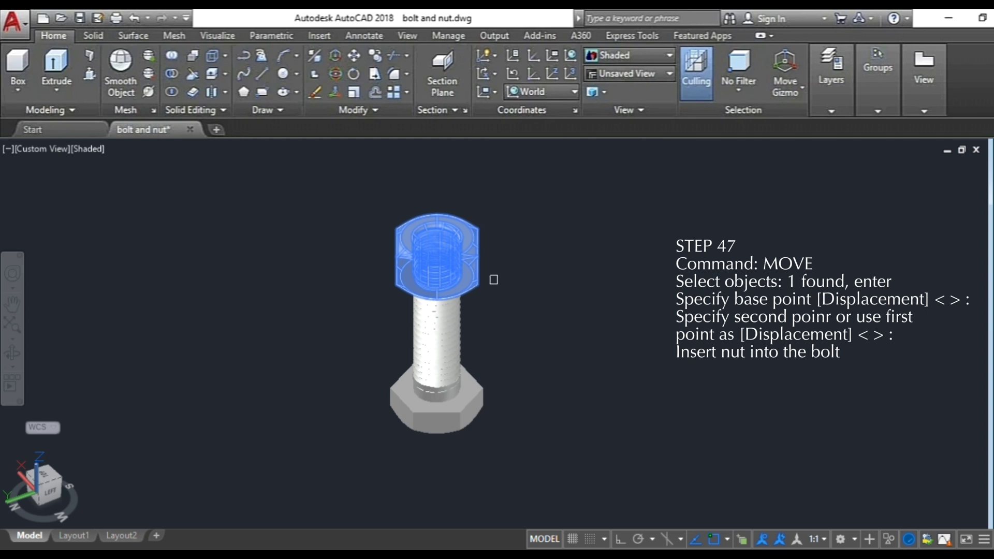
{"action": "key", "text": "Return"}
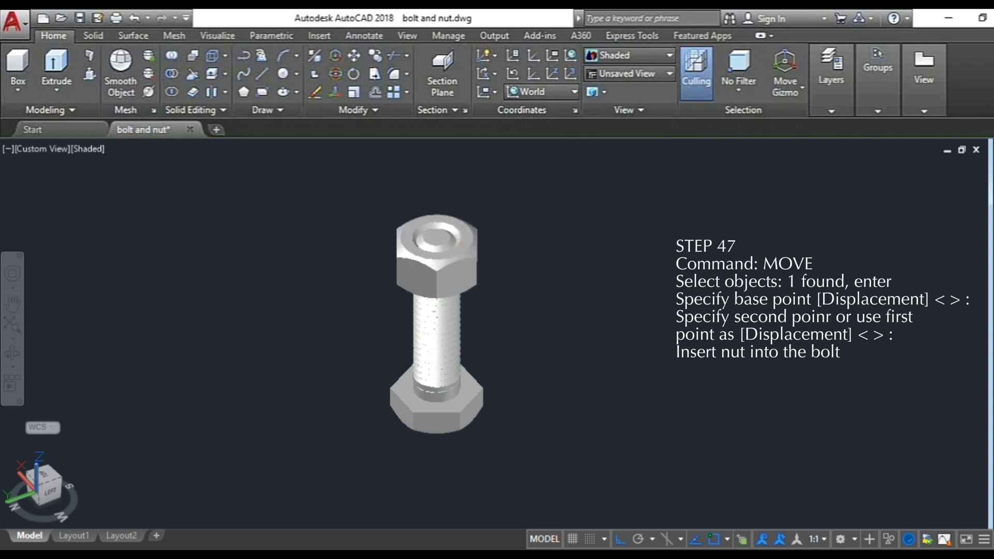
{"action": "left_click", "coordinate": [497, 282]}
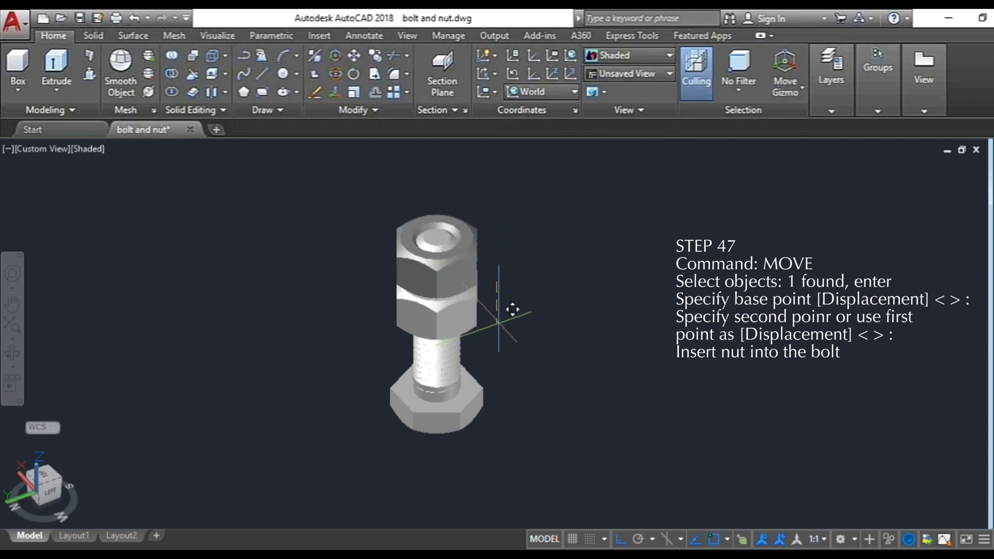
{"action": "left_click", "coordinate": [501, 323]}
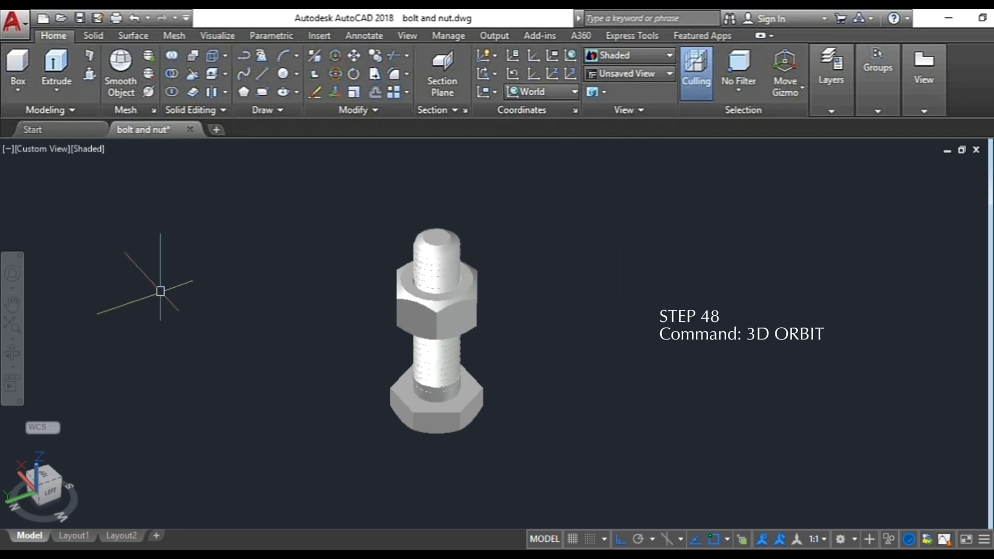
- Orbit around the assembled bolt and nut to inspect the fit from different sides
{"action": "left_click", "coordinate": [16, 359]}
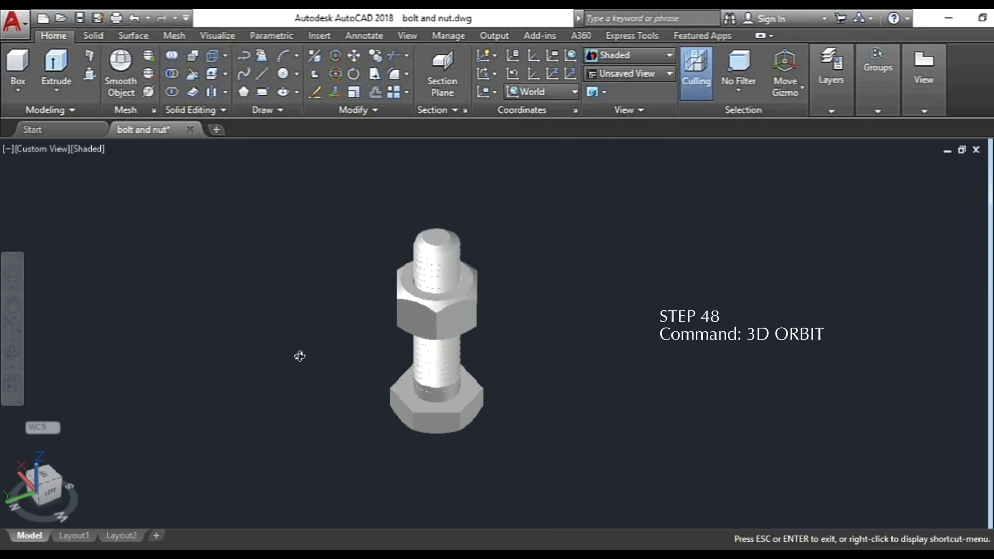
{"action": "mouse_move", "coordinate": [351, 356]}
{"action": "left_mouse_down"}
{"action": "mouse_move", "coordinate": [341, 293]}
{"action": "mouse_move", "coordinate": [326, 269]}
{"action": "mouse_move", "coordinate": [266, 264]}
{"action": "mouse_move", "coordinate": [241, 302]}
{"action": "mouse_move", "coordinate": [290, 351]}
{"action": "mouse_move", "coordinate": [460, 384]}
{"action": "mouse_move", "coordinate": [530, 355]}
{"action": "mouse_move", "coordinate": [559, 269]}
{"action": "mouse_move", "coordinate": [481, 315]}
{"action": "mouse_move", "coordinate": [378, 284]}
{"action": "mouse_move", "coordinate": [365, 315]}
{"action": "mouse_move", "coordinate": [369, 353]}
{"action": "left_mouse_up"}
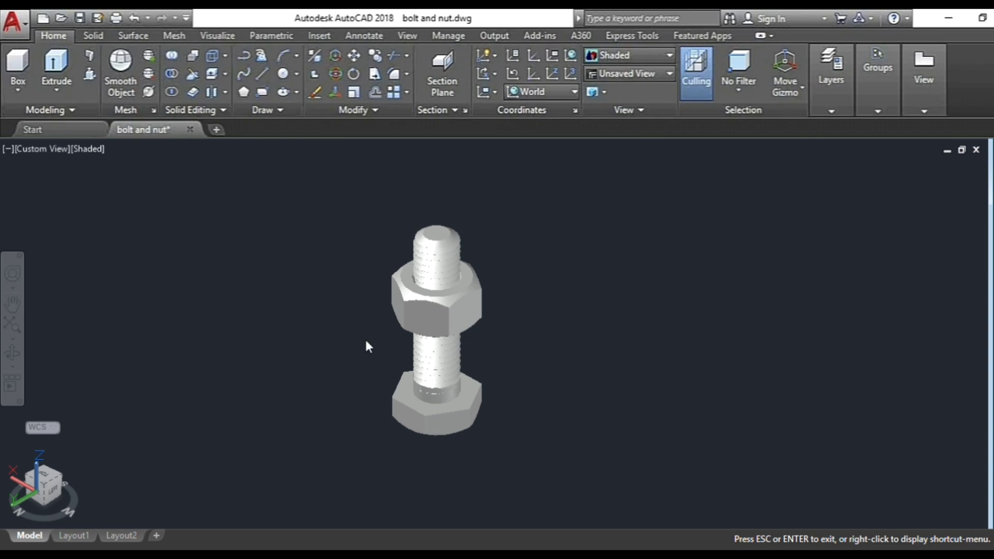
{"action": "key", "text": "Escape"}
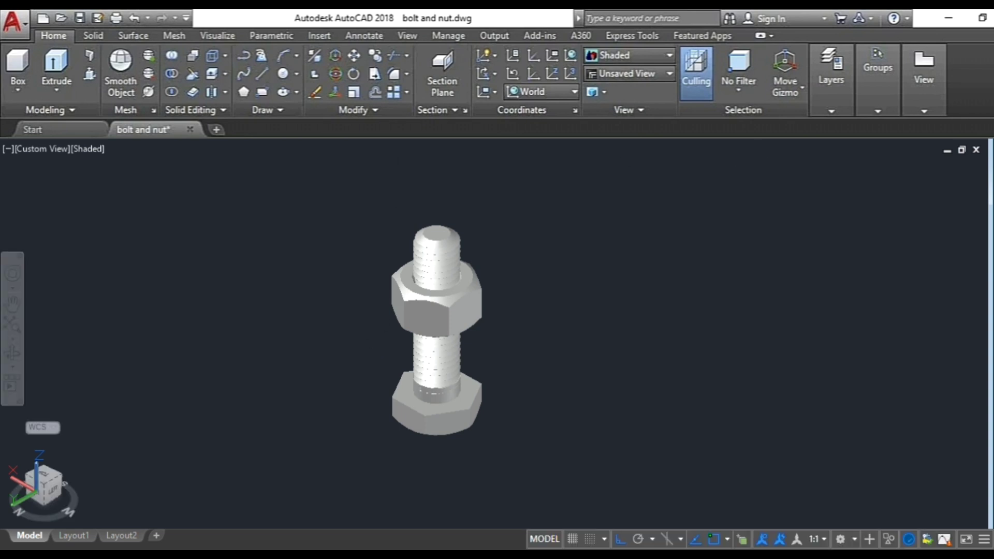